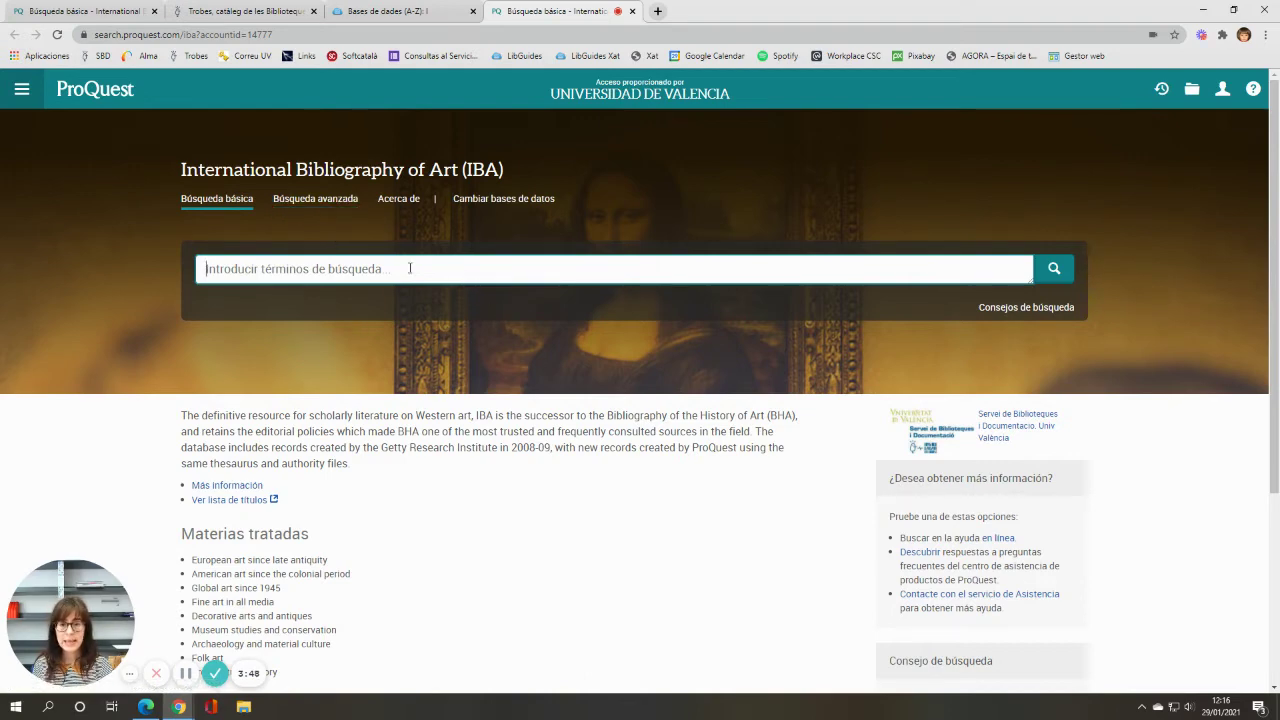
# Start an advanced search and combine EXHIBITION* and MUSEUM* with the OR operator in the first two rows.
pyautogui.click(318, 200)
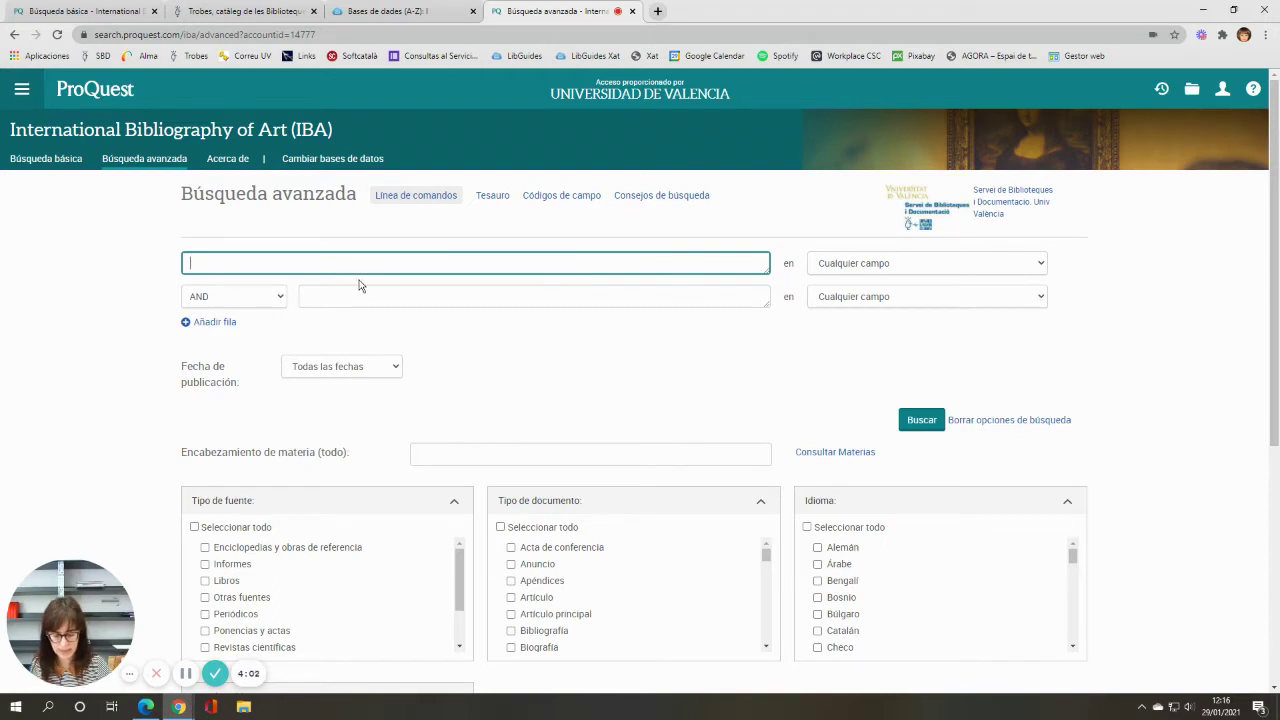
pyautogui.write('XHIBITION')
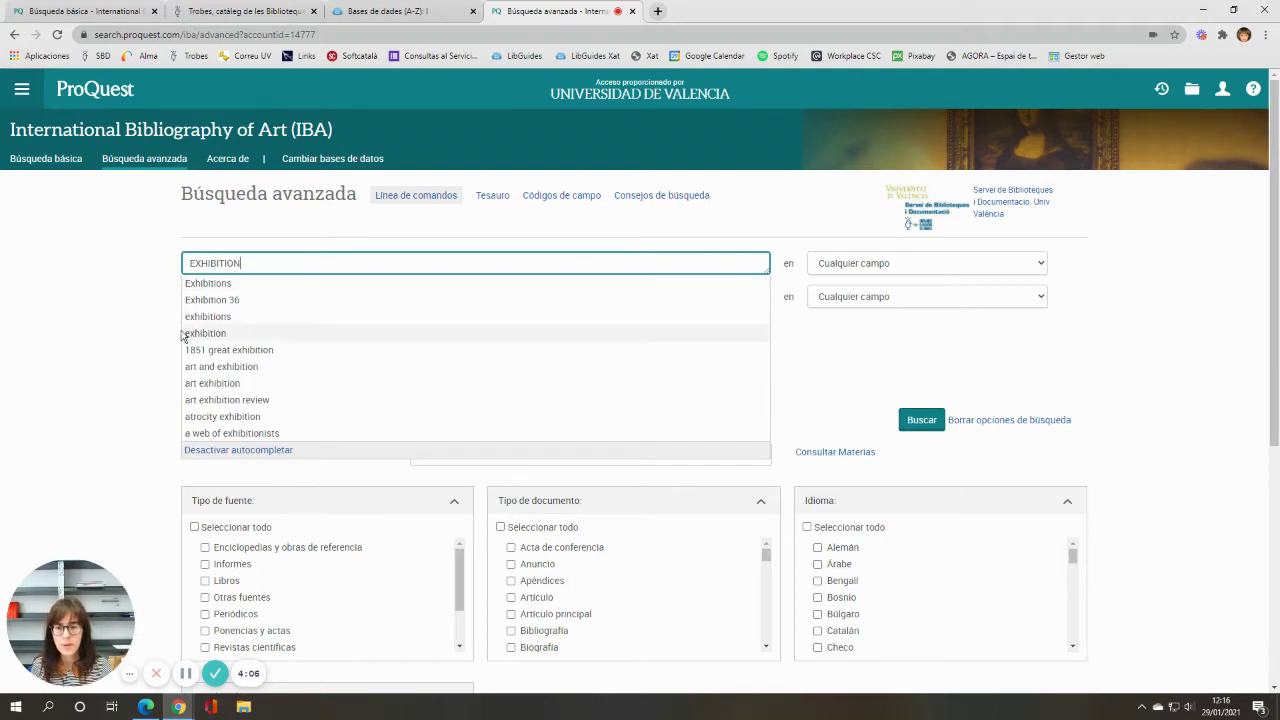
pyautogui.click(117, 330)
pyautogui.click(228, 297)
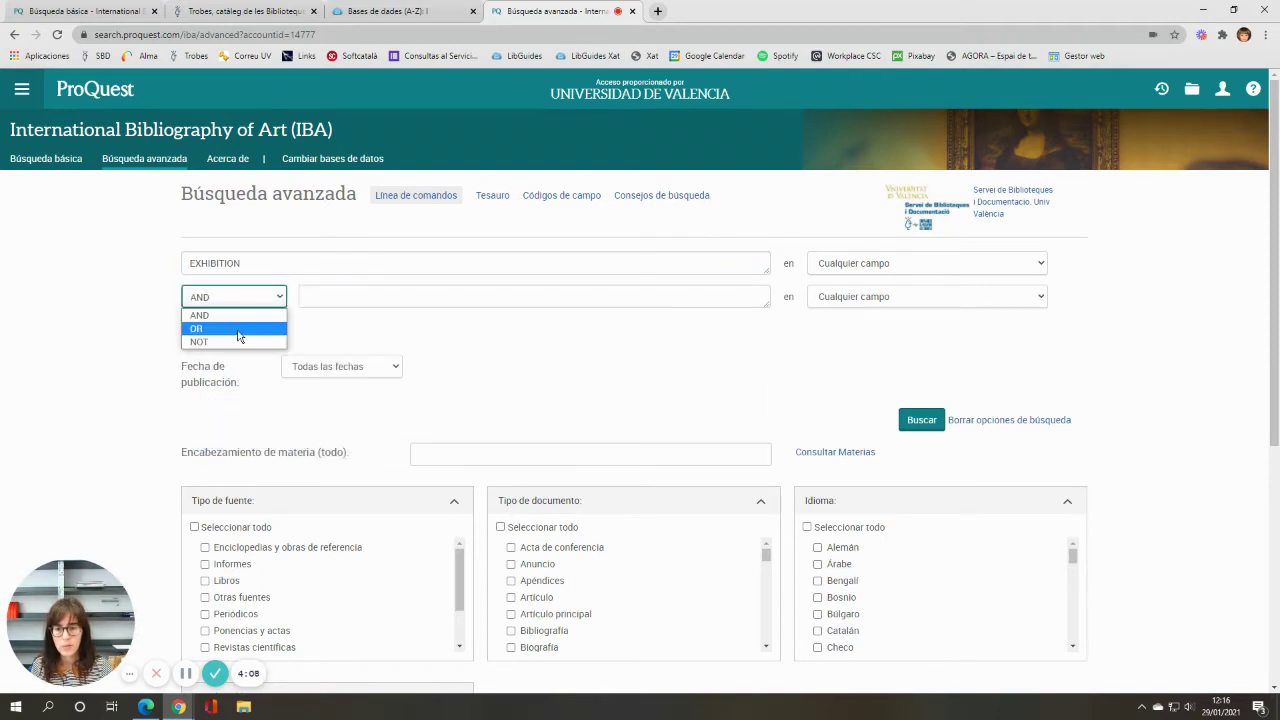
pyautogui.click(240, 329)
pyautogui.click(362, 302)
pyautogui.write('MUS')
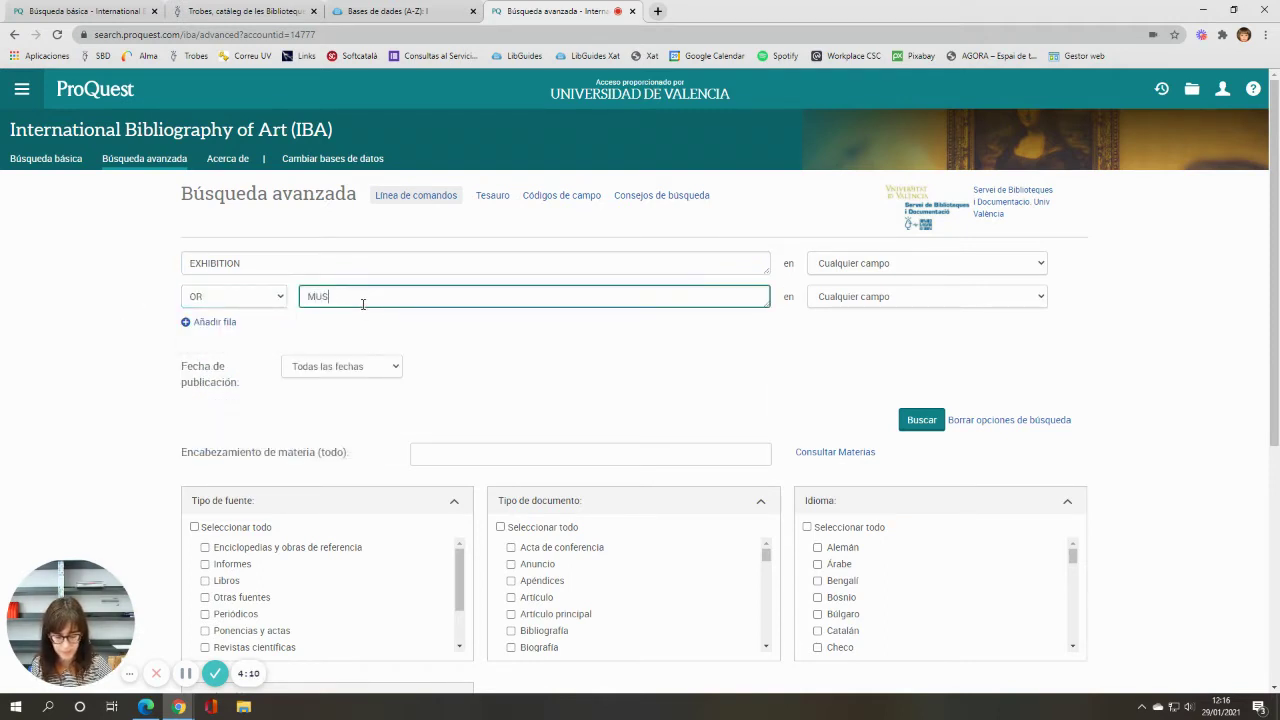
pyautogui.write('EUM')
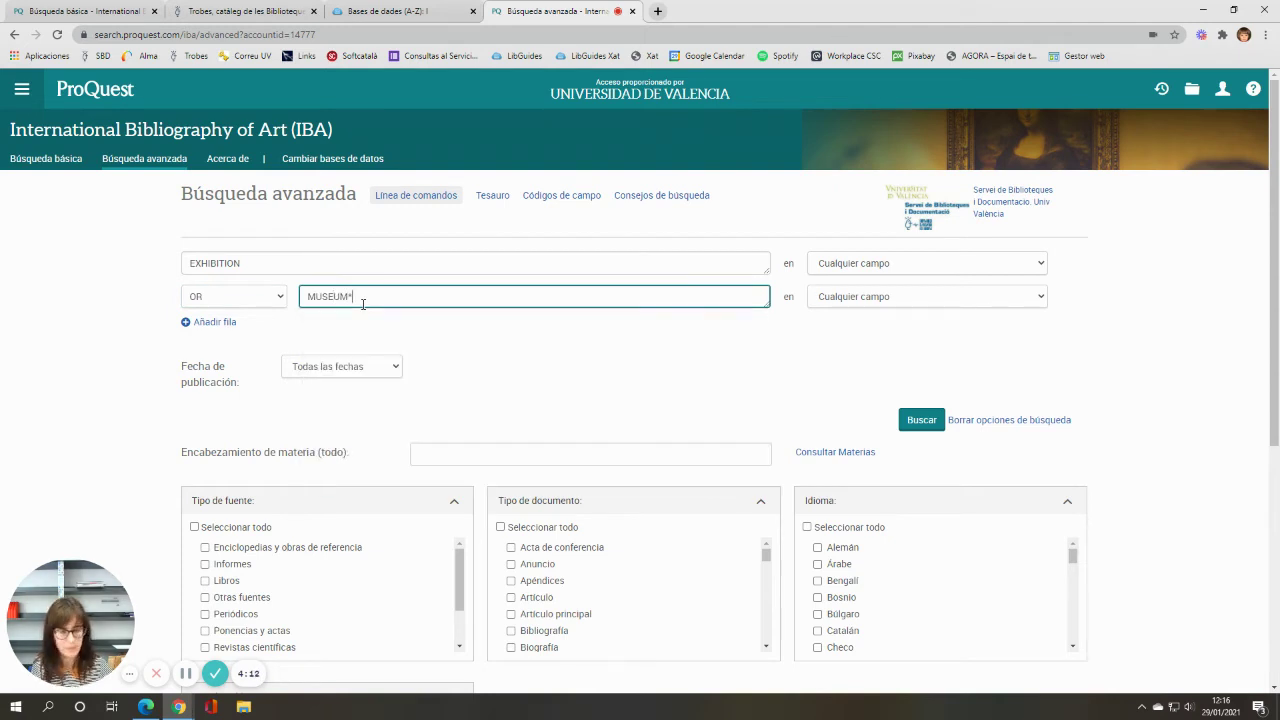
pyautogui.write('*')
pyautogui.click(356, 264)
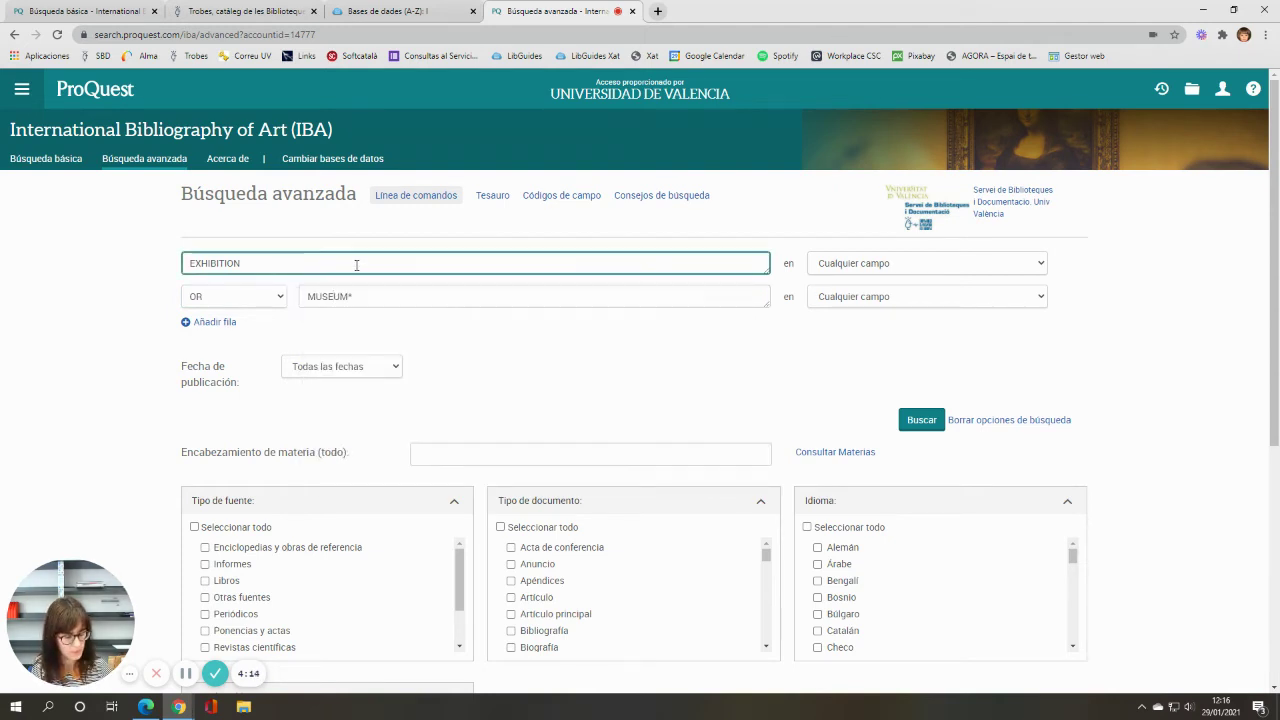
pyautogui.write('*')
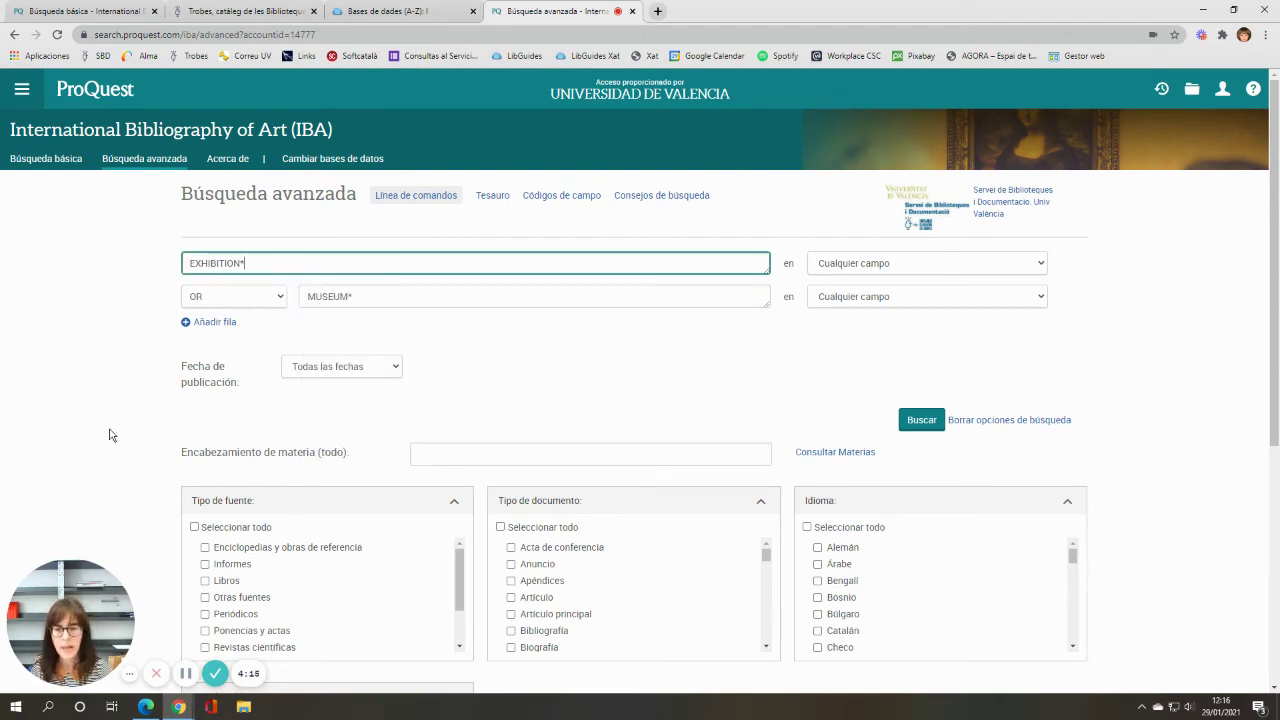
# Add a third search row combined with AND and enter CURATOR* as its term.
pyautogui.click(215, 324)
pyautogui.click(357, 331)
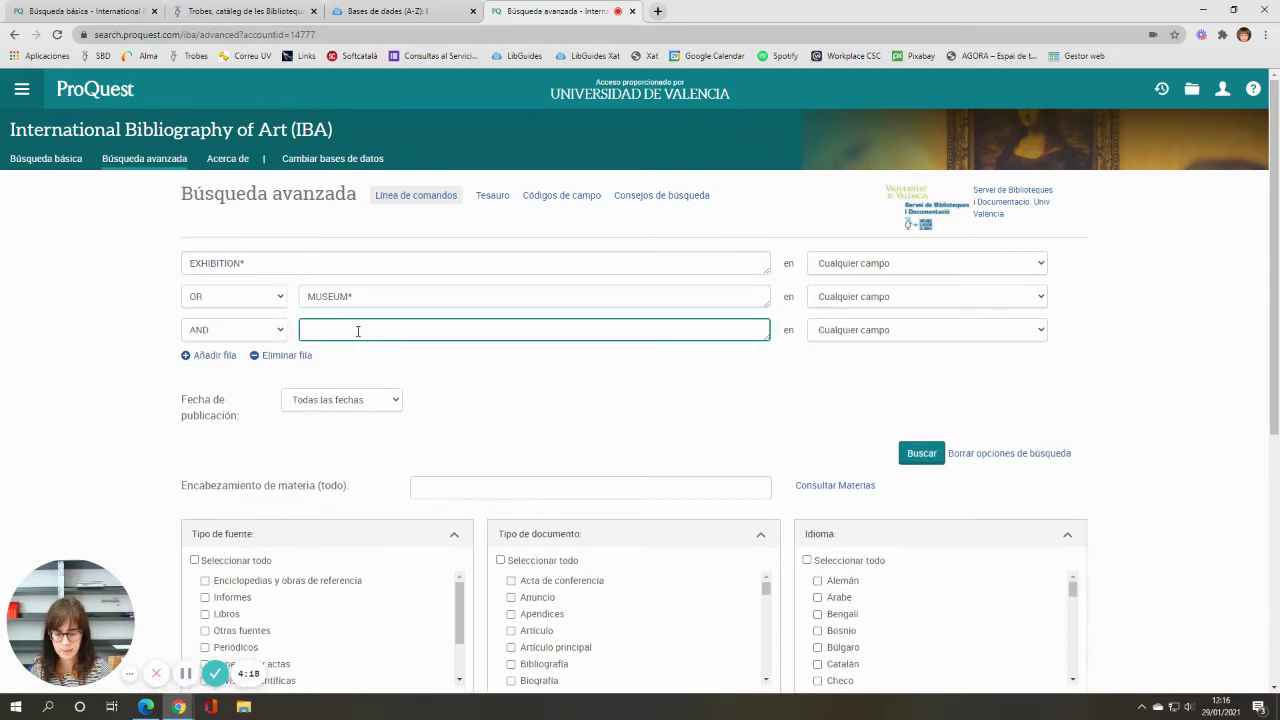
pyautogui.write('CURATOR')
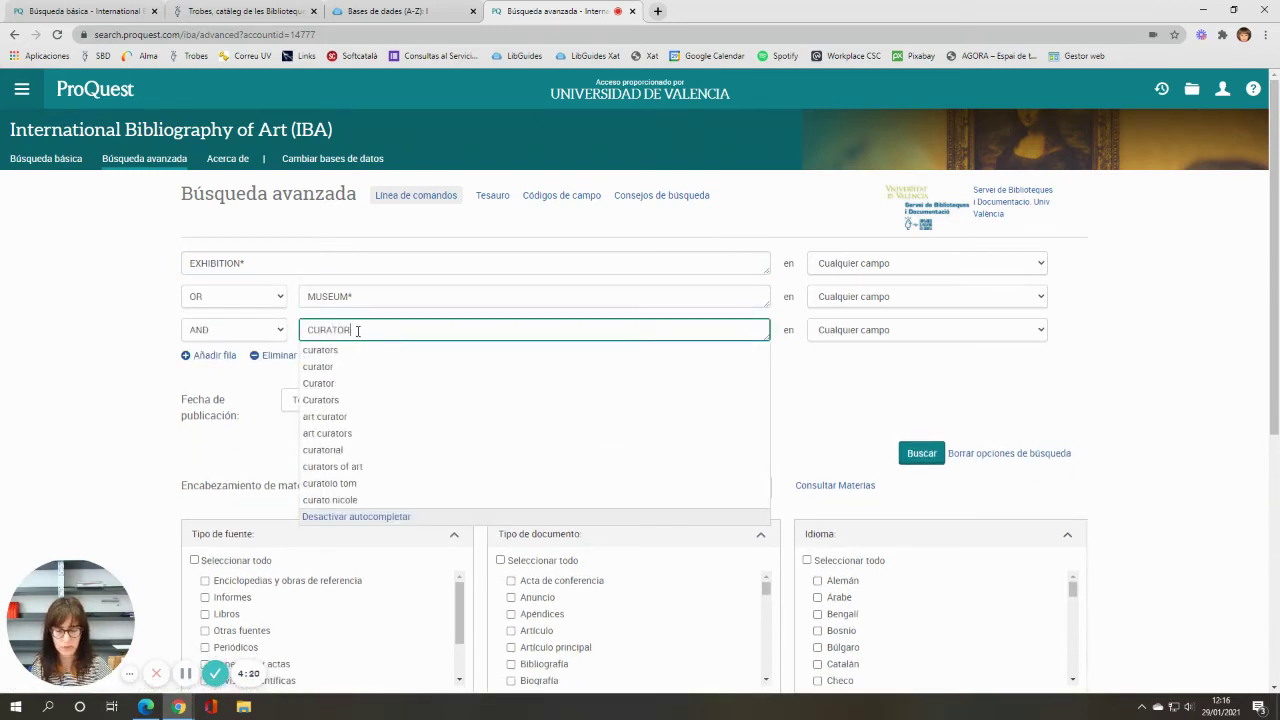
pyautogui.write('*')
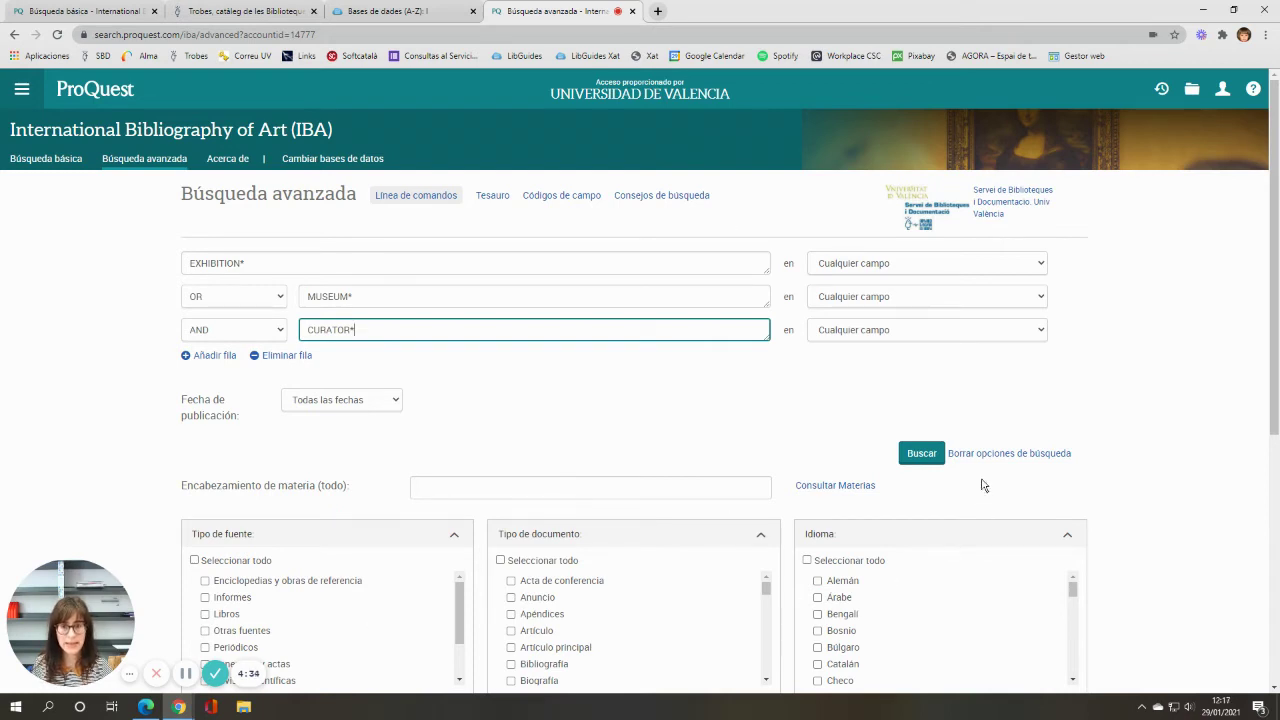
# Restrict the publication date to a specific range starting in 2010 and ending in 2020.
pyautogui.scroll(-2, 587, 470)
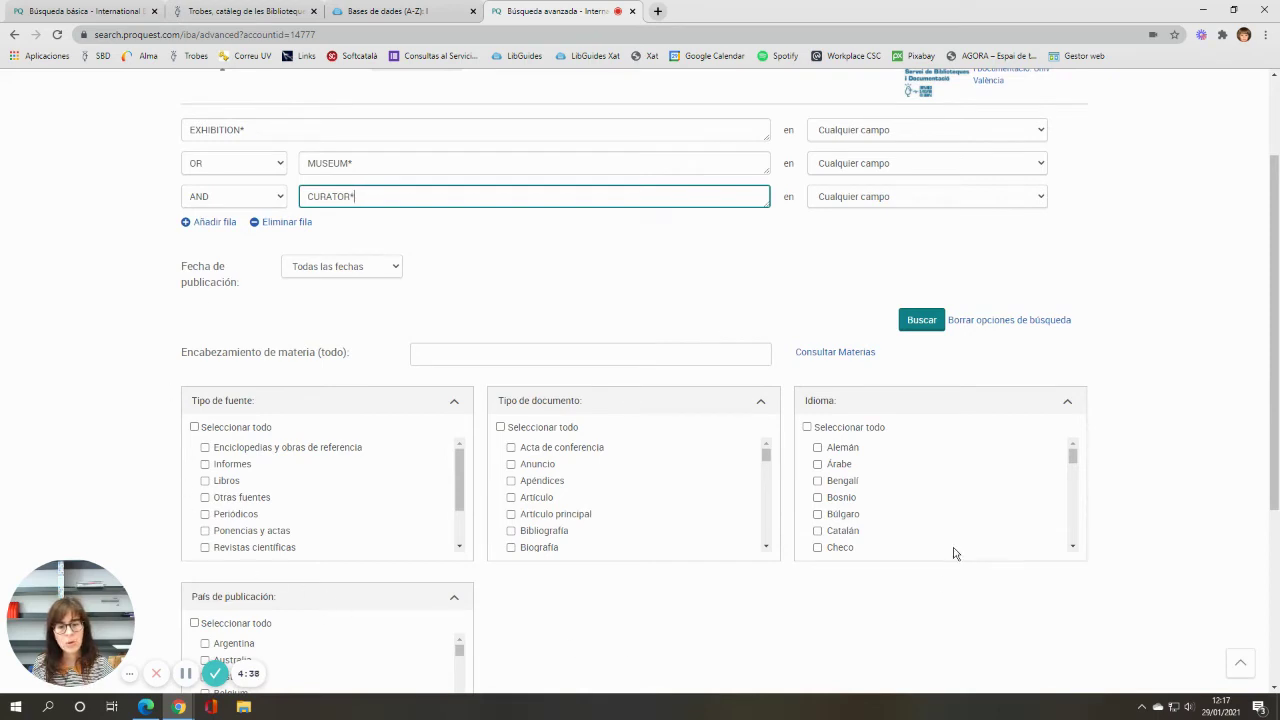
pyautogui.click(377, 273)
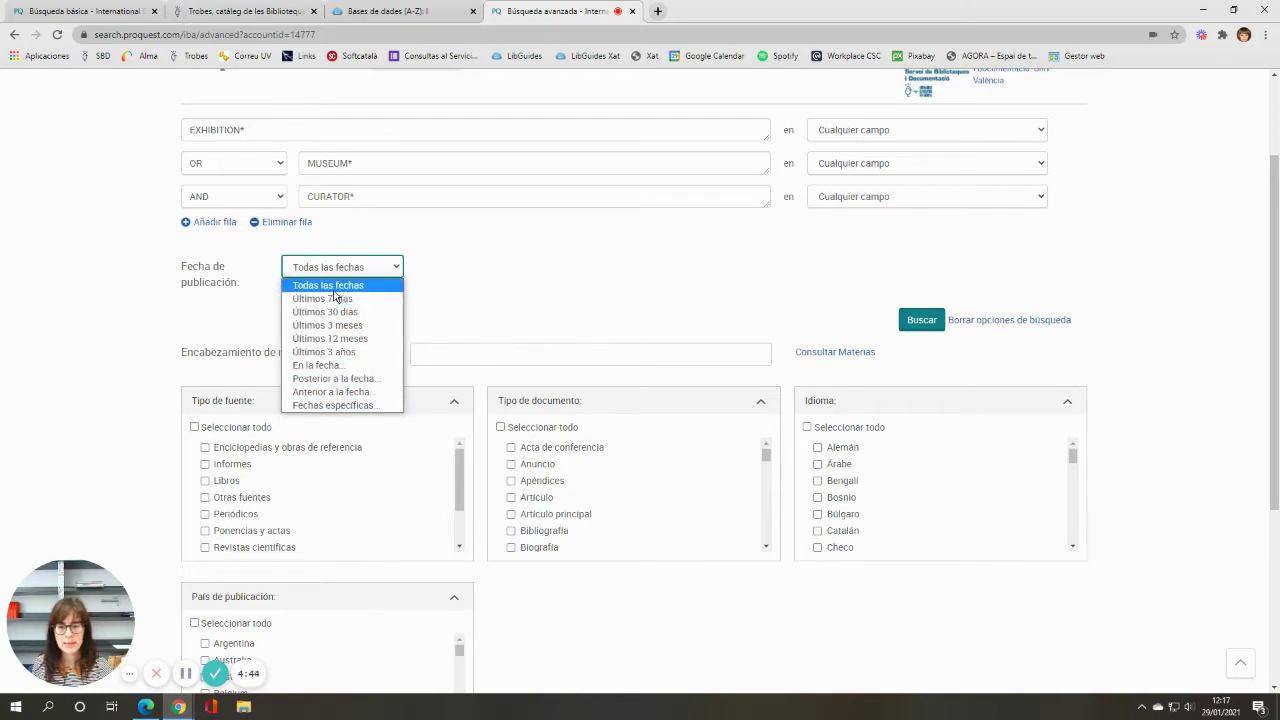
pyautogui.click(326, 405)
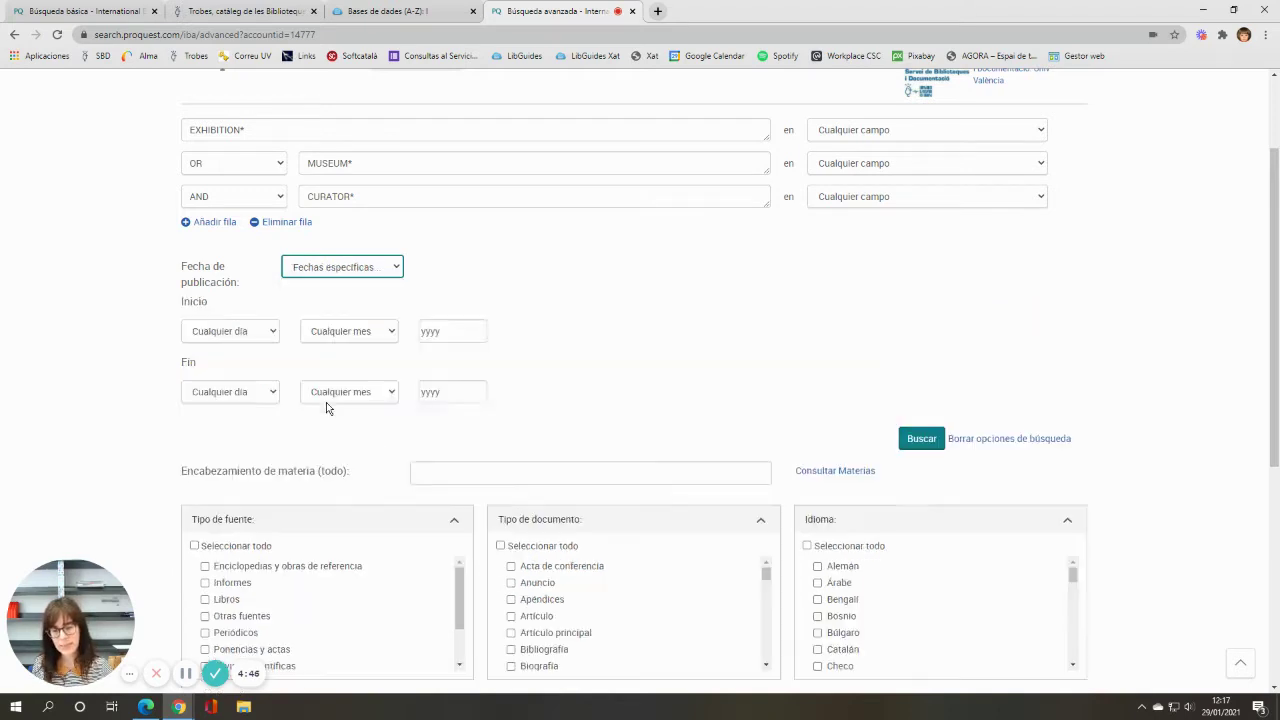
pyautogui.click(451, 334)
pyautogui.write('2010')
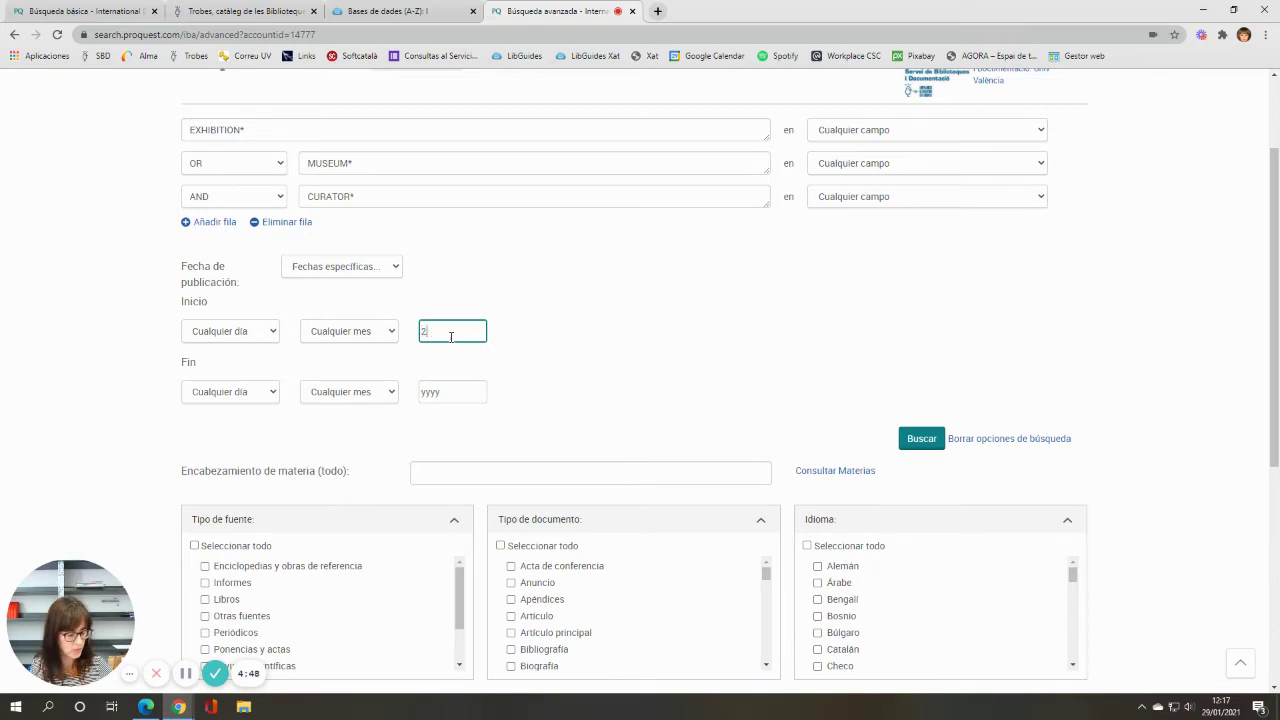
pyautogui.click(439, 392)
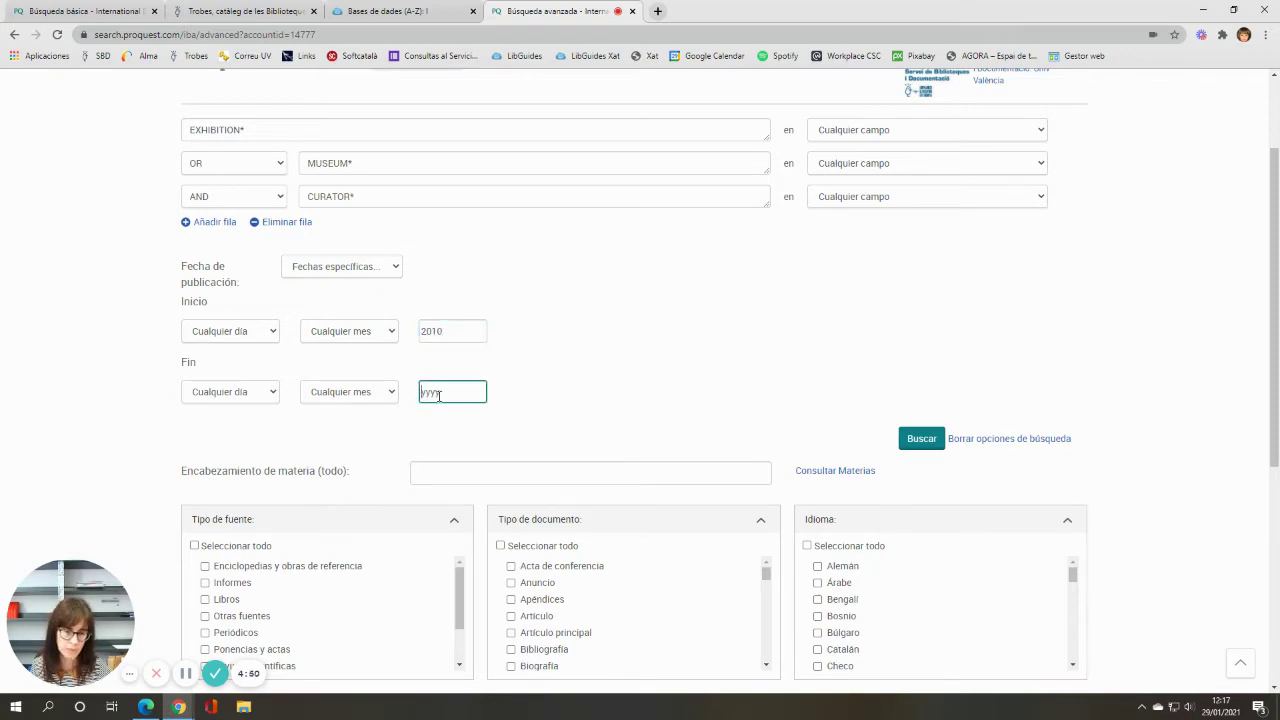
pyautogui.write('2021')
pyautogui.click(760, 400)
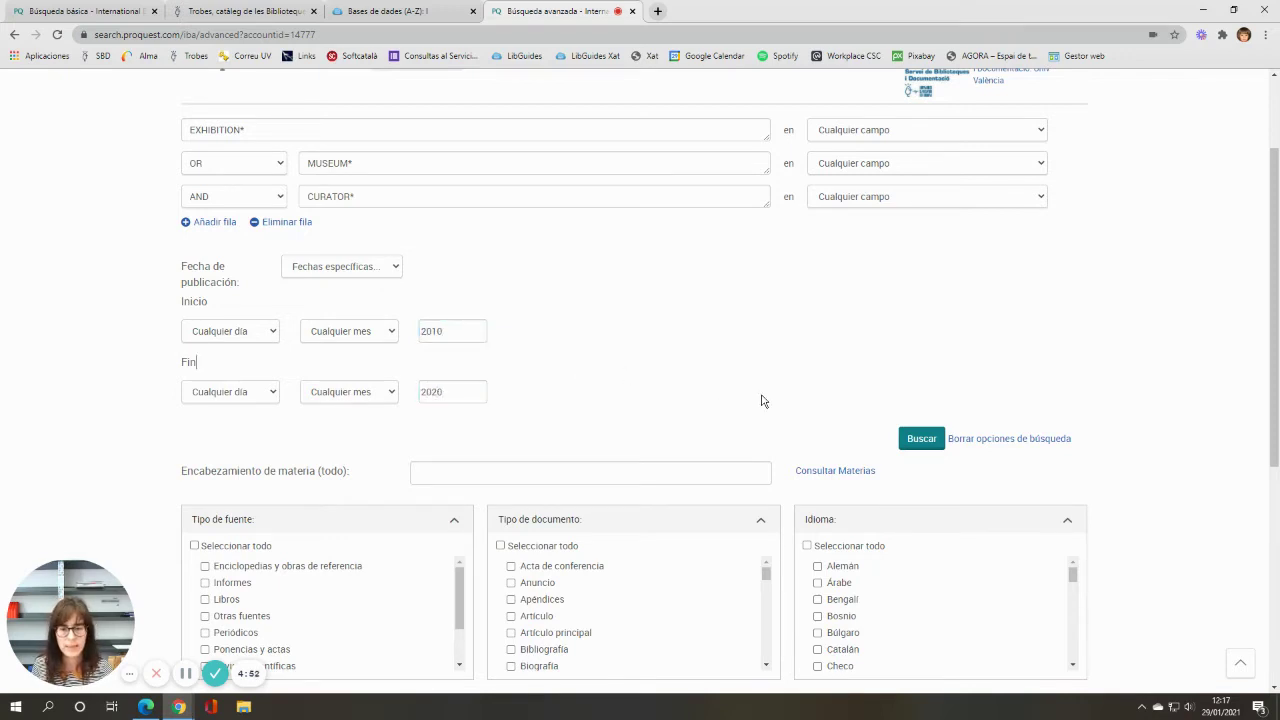
# Limit the source type to Libros and Revistas científicas.
pyautogui.scroll(-2, 771, 400)
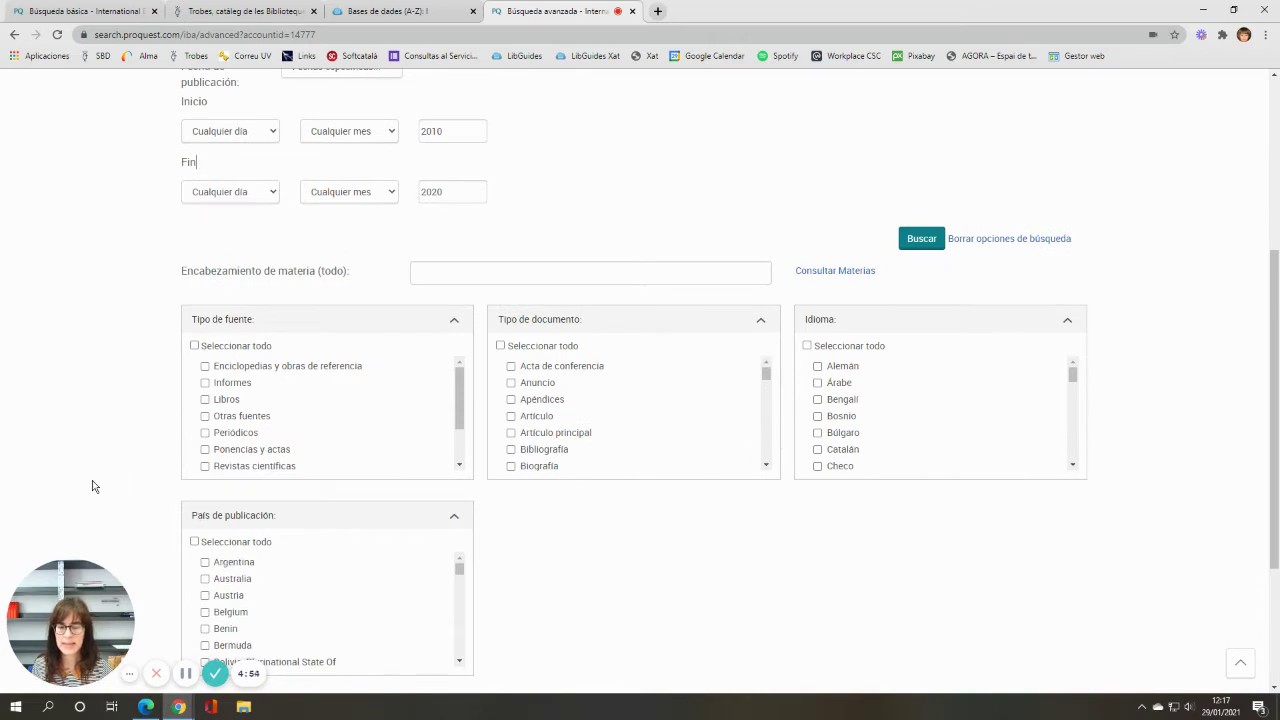
pyautogui.click(205, 400)
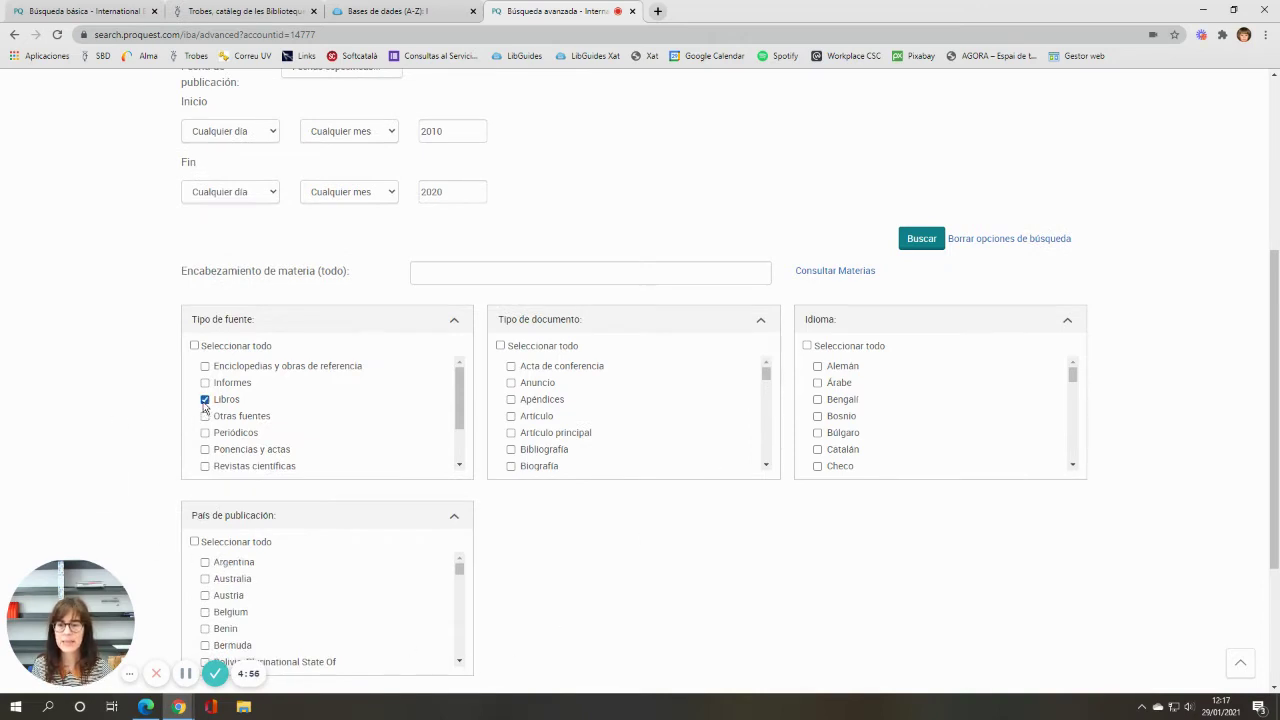
pyautogui.click(205, 467)
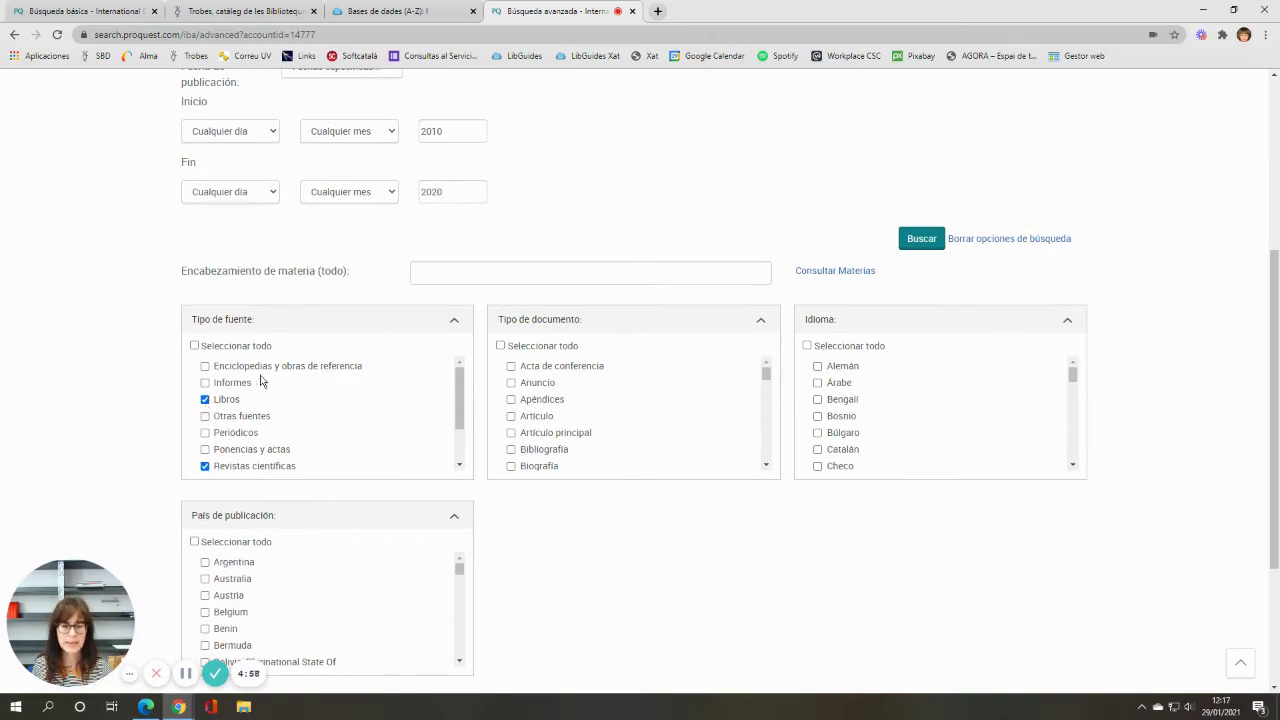
# Limit the language to Inglés and run the search.
pyautogui.scroll(-4, 829, 410)
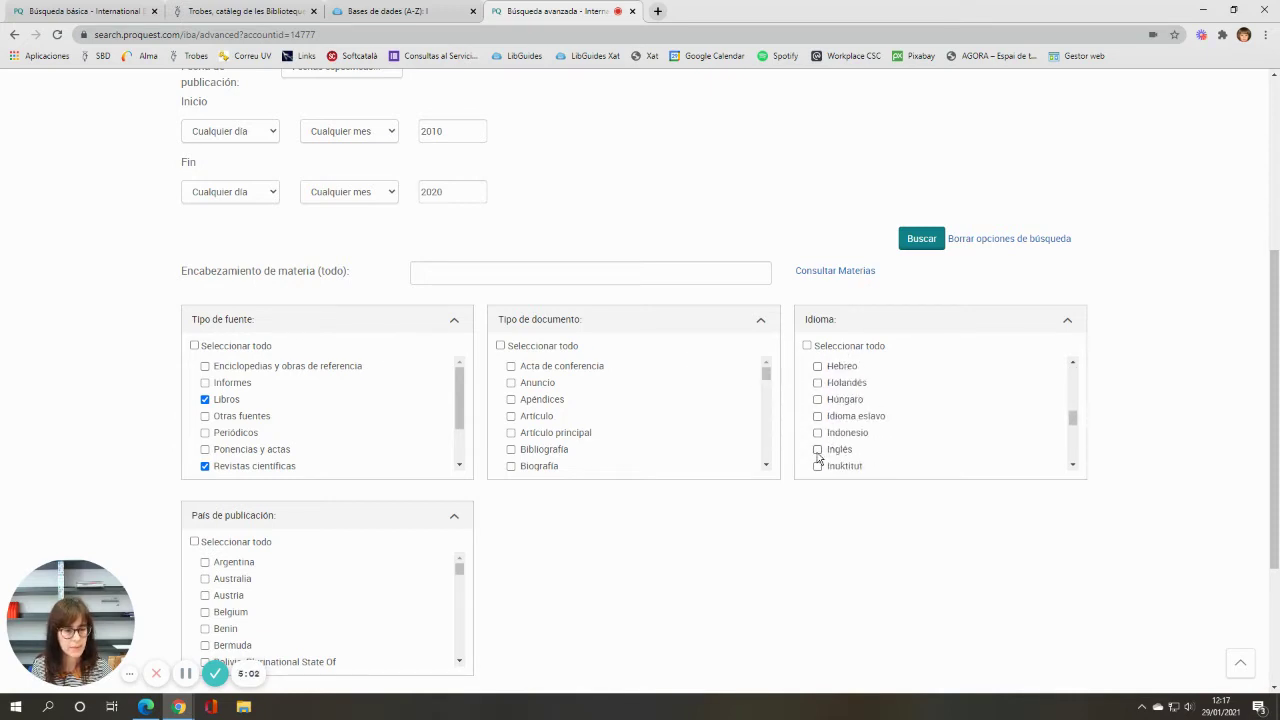
pyautogui.click(818, 450)
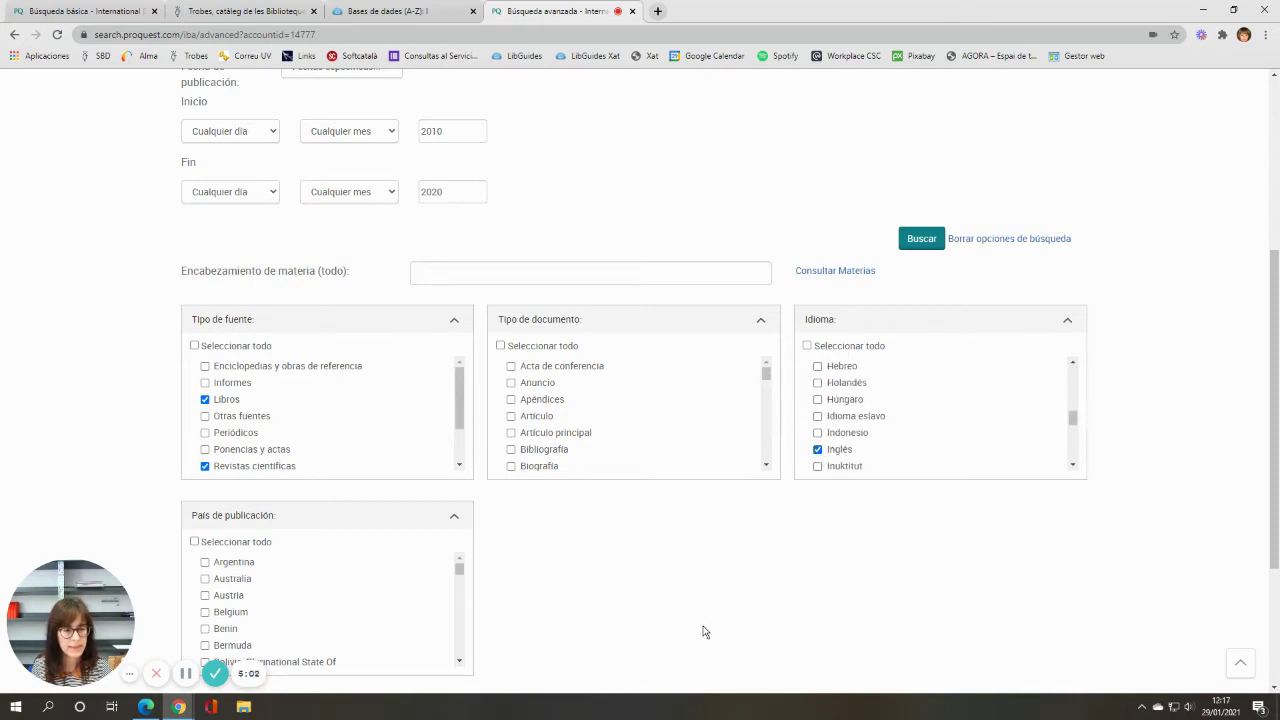
pyautogui.click(929, 244)
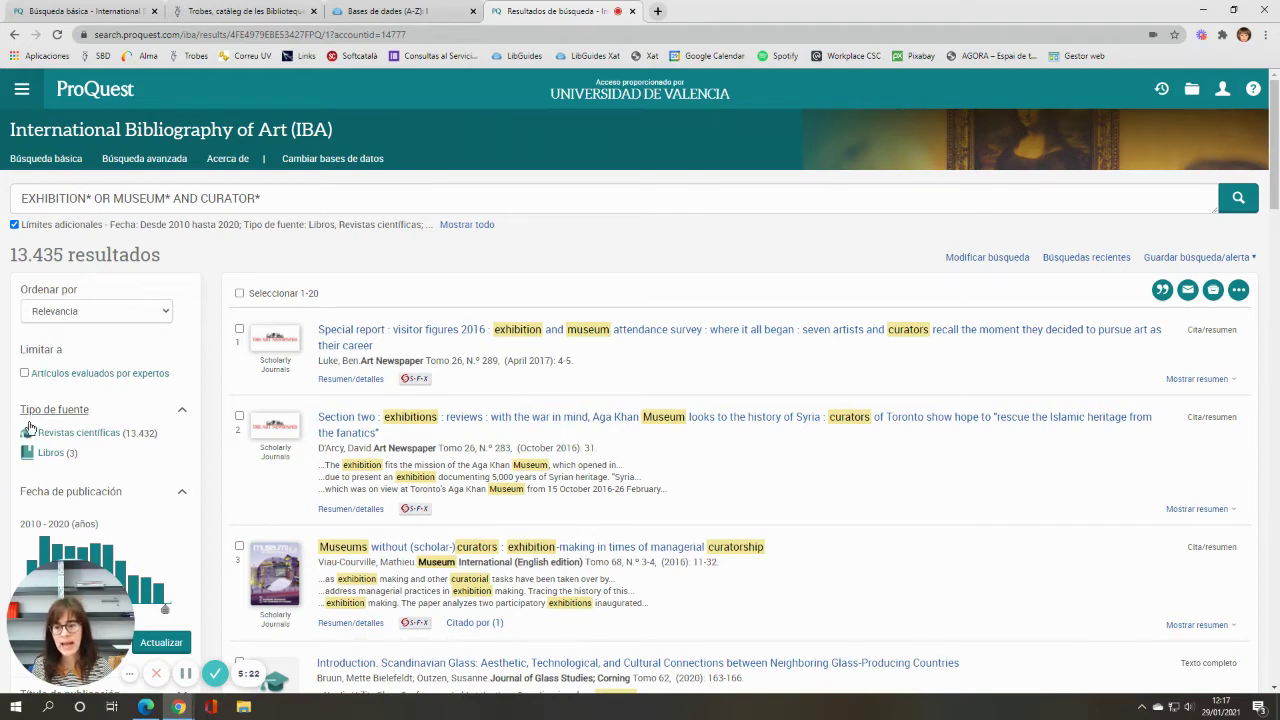
# Examine the result list, its available filters and the full-text or citation label of each record.
pyautogui.scroll(-1, 30, 428)
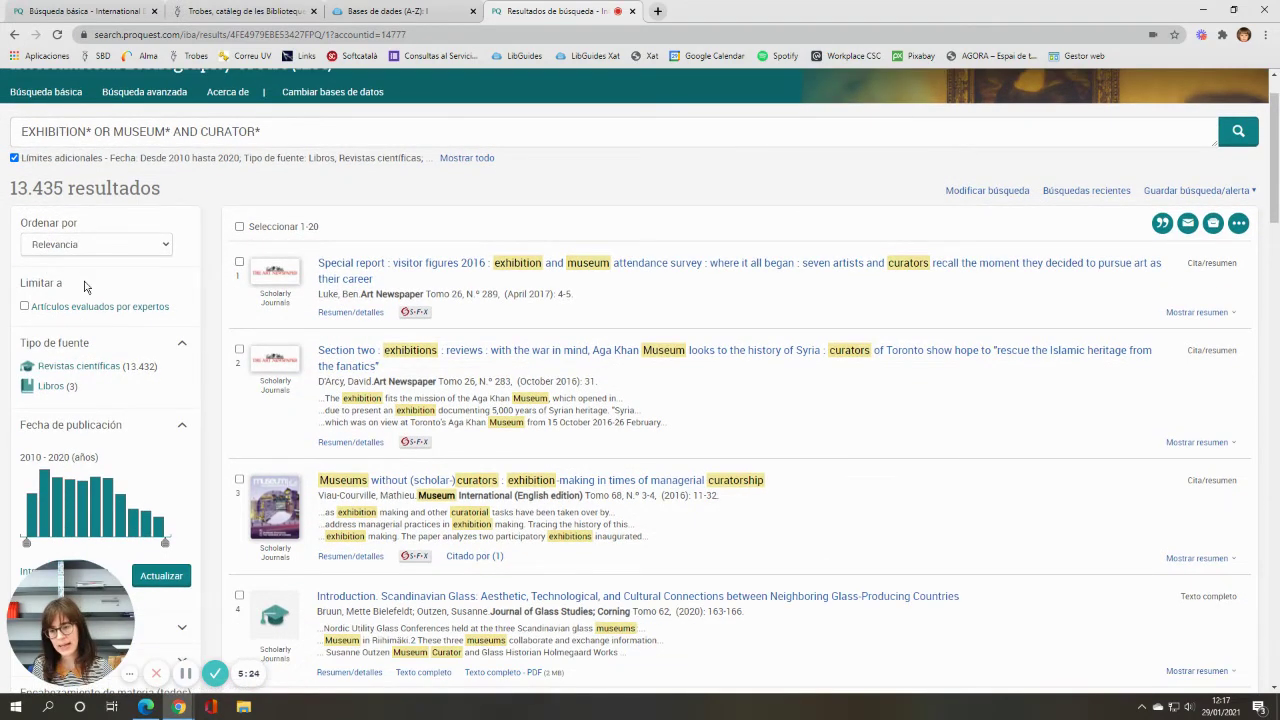
pyautogui.scroll(-1, 108, 468)
pyautogui.scroll(-3, 108, 472)
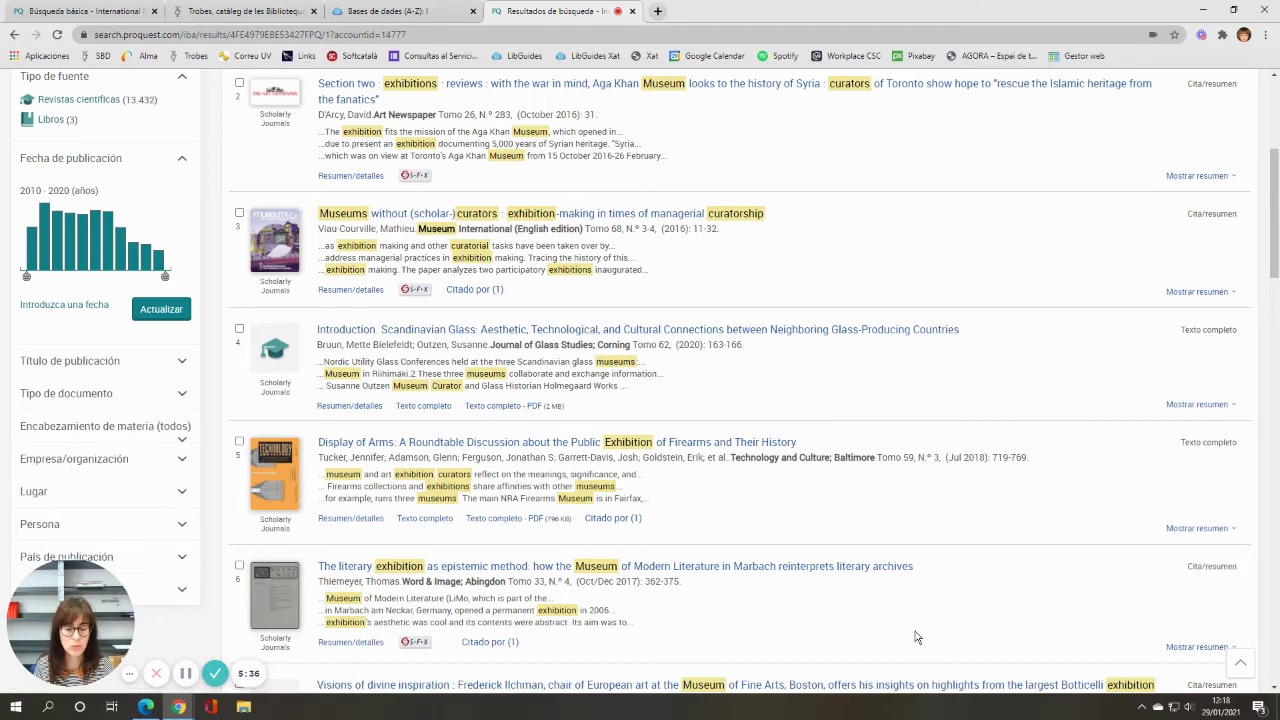
pyautogui.scroll(3, 914, 637)
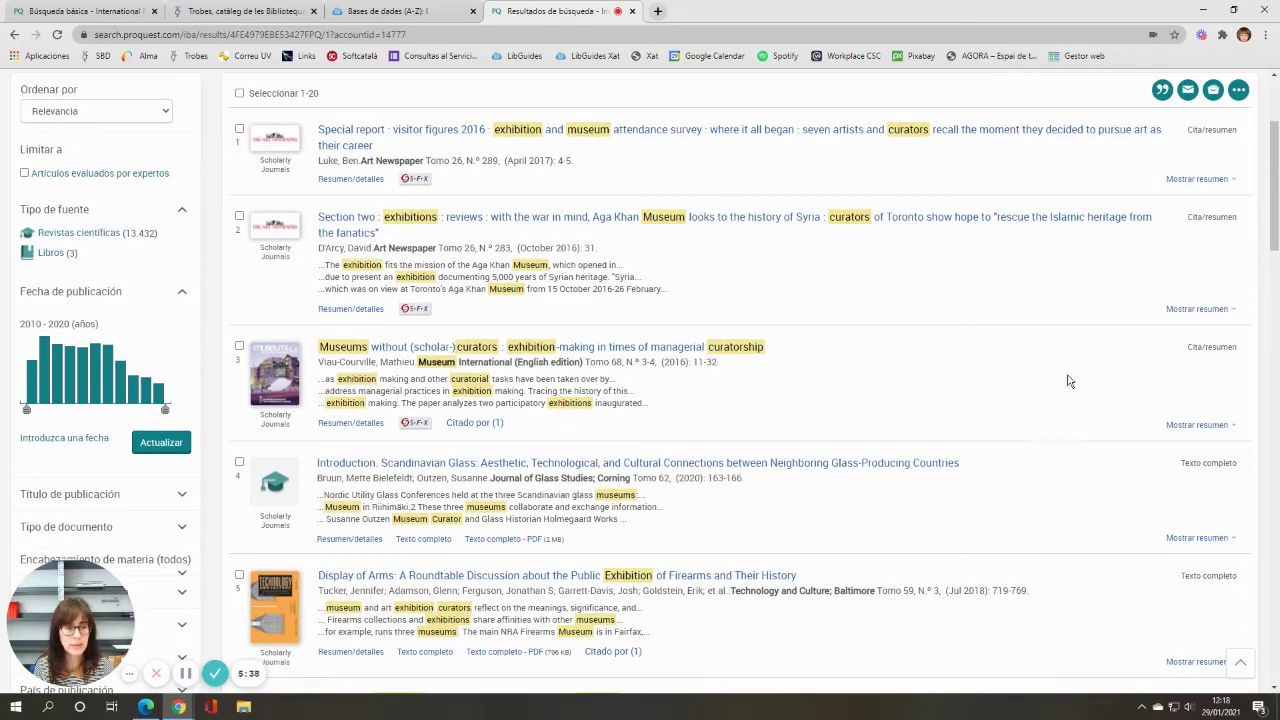
pyautogui.scroll(2, 828, 545)
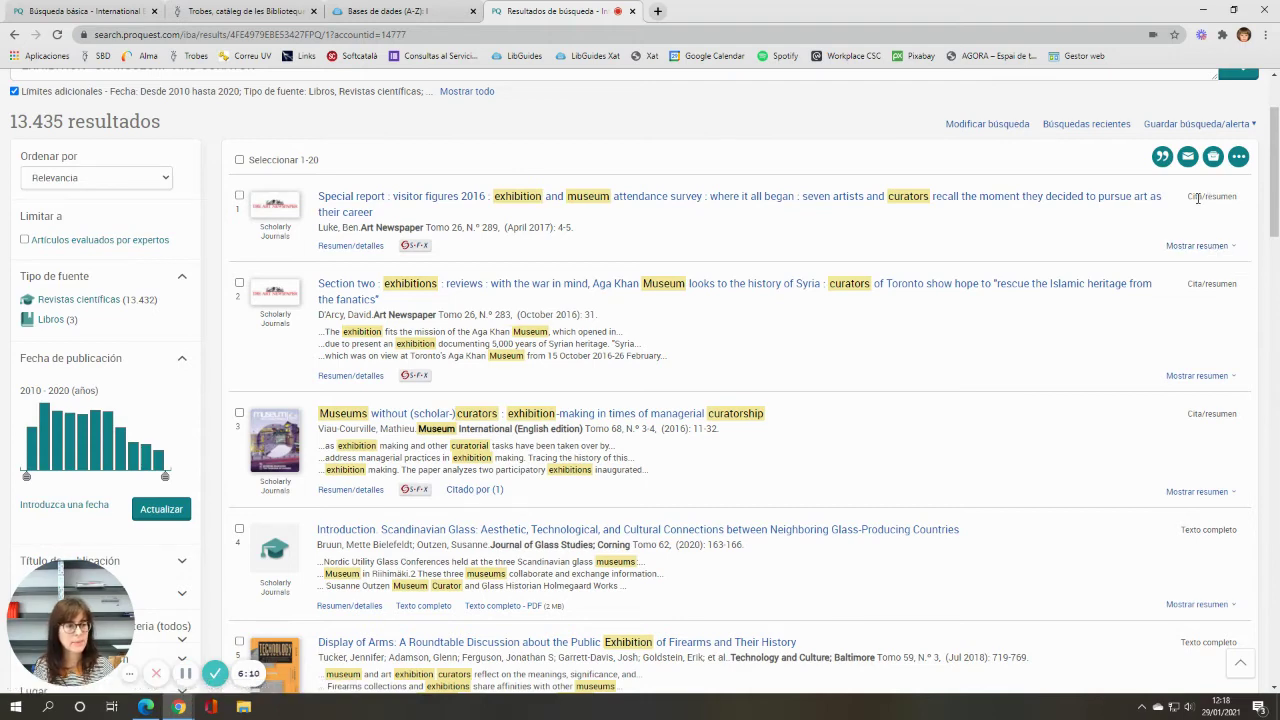
pyautogui.scroll(-2, 1205, 405)
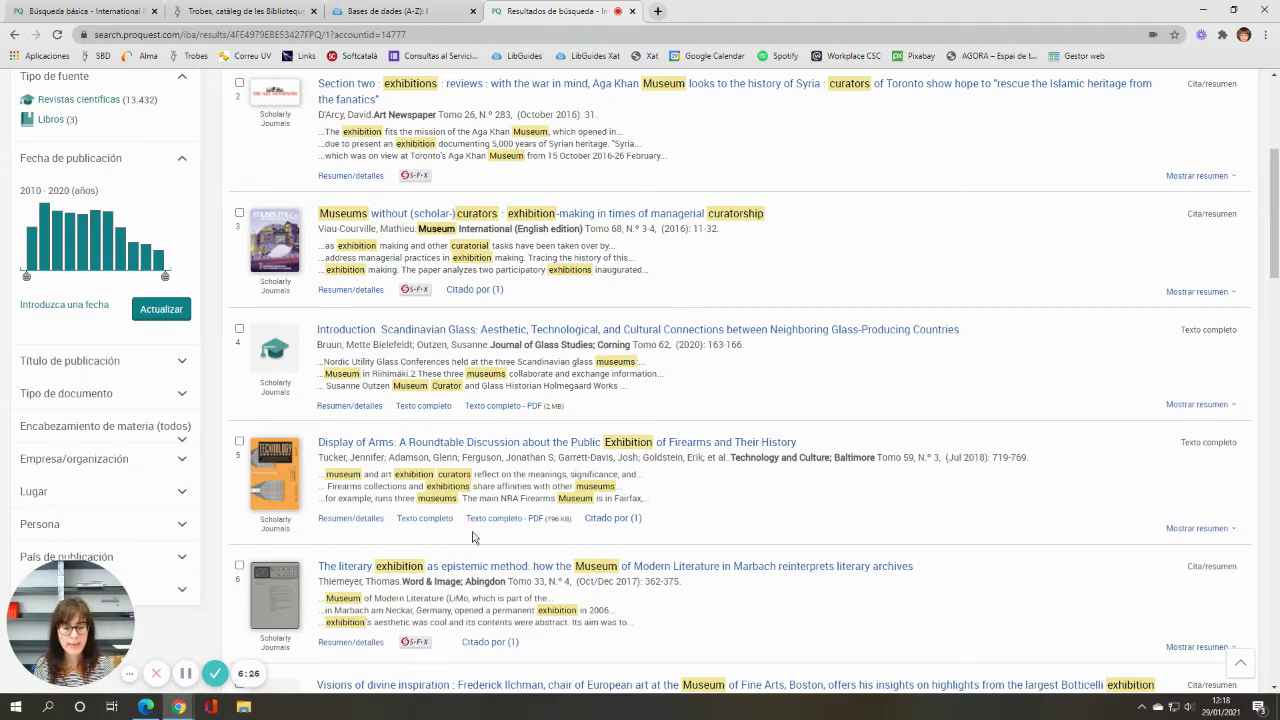
pyautogui.scroll(3, 690, 560)
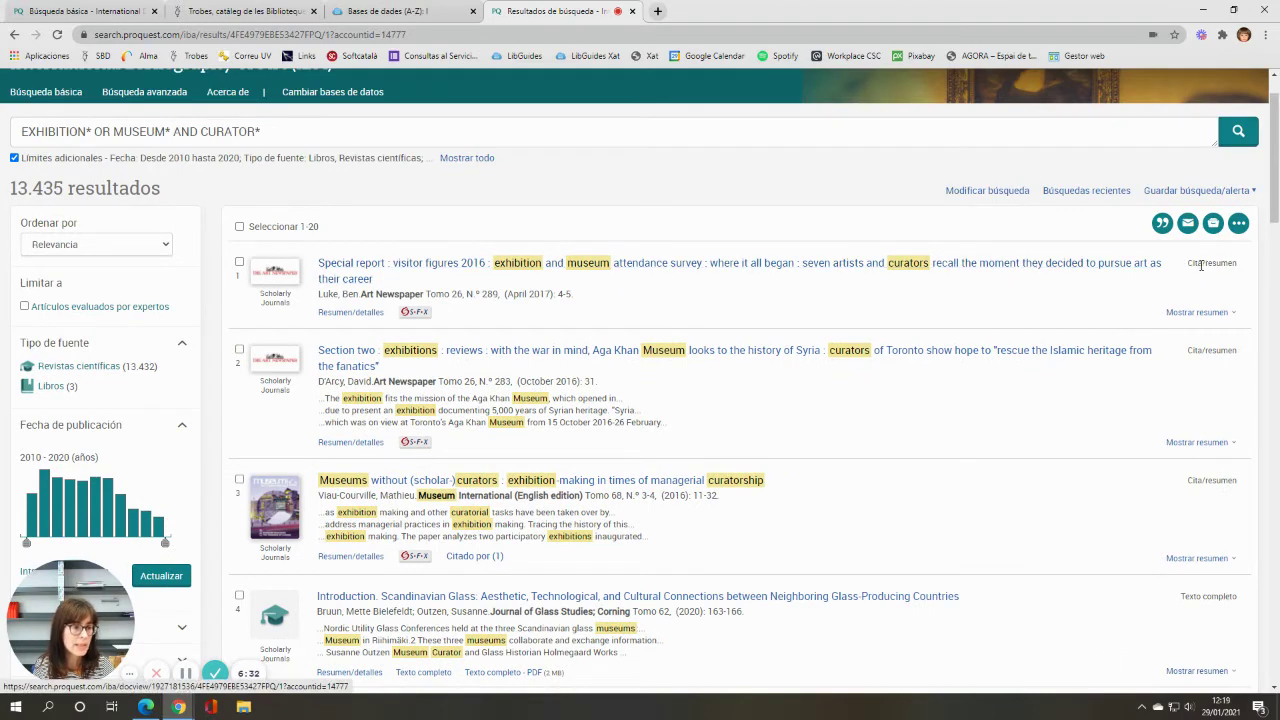
# Show the abstracts of the first two records within the result list.
pyautogui.click(1220, 314)
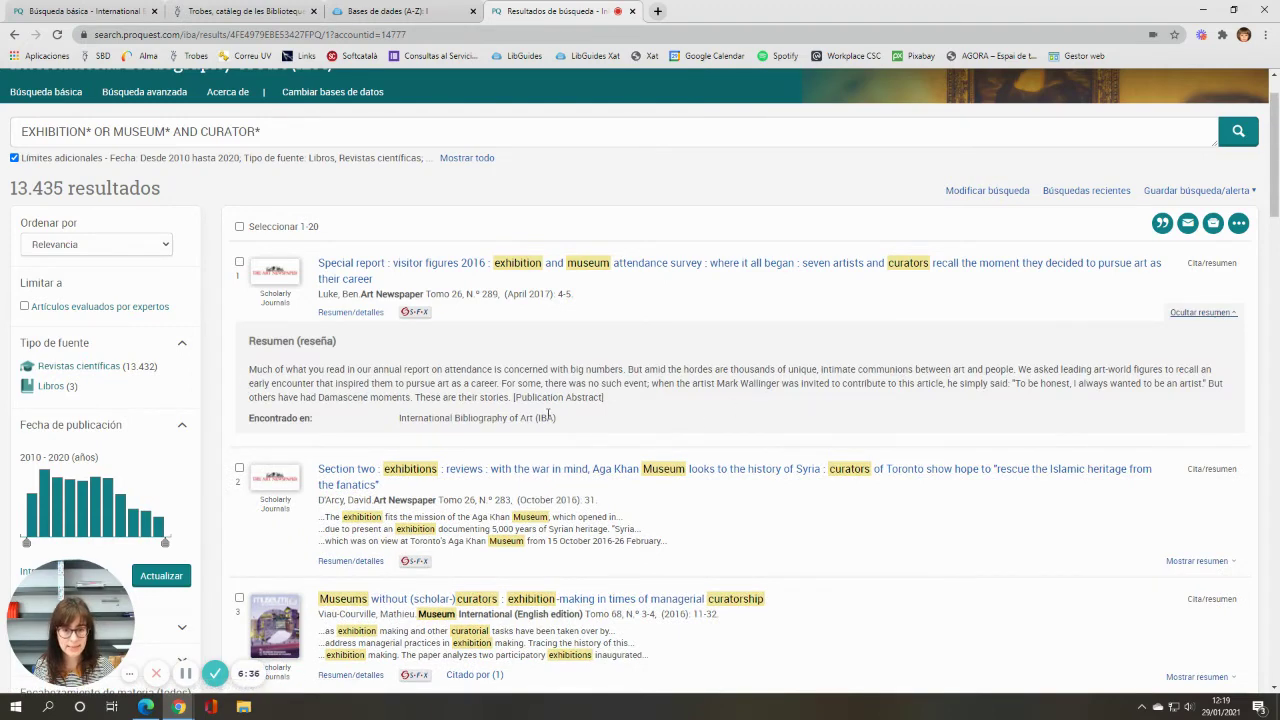
pyautogui.scroll(-2, 677, 520)
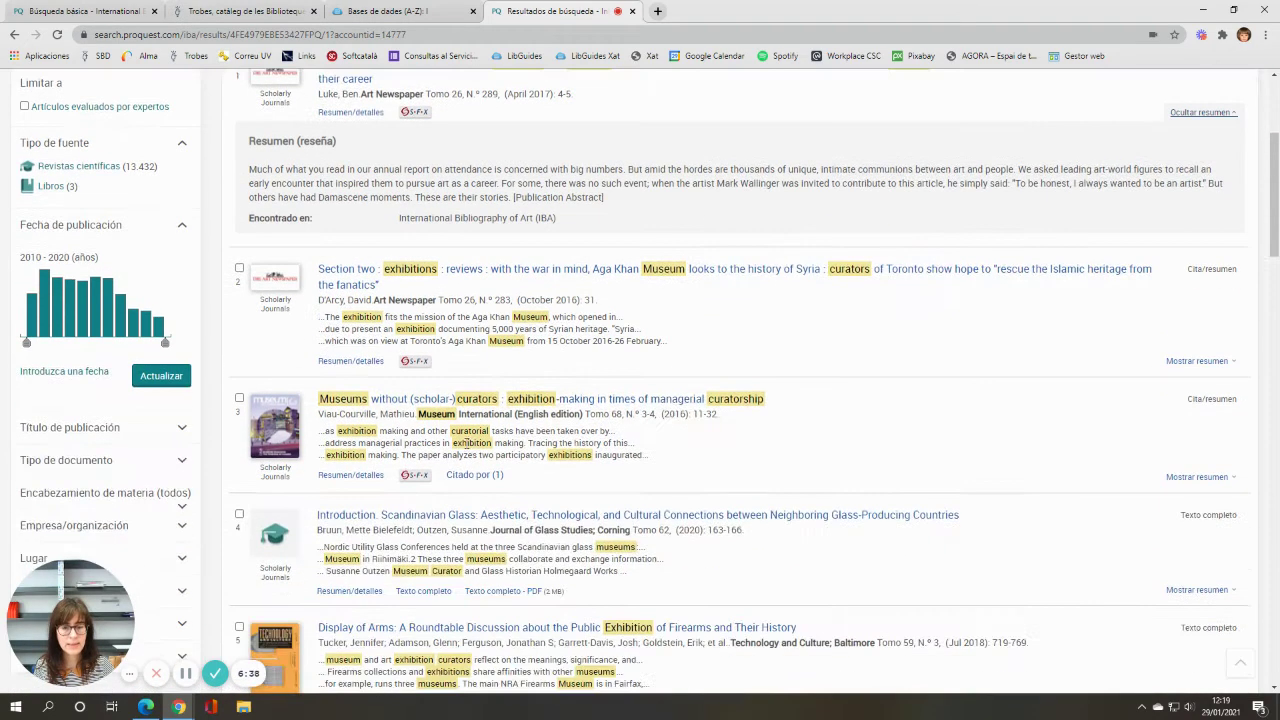
pyautogui.click(1220, 360)
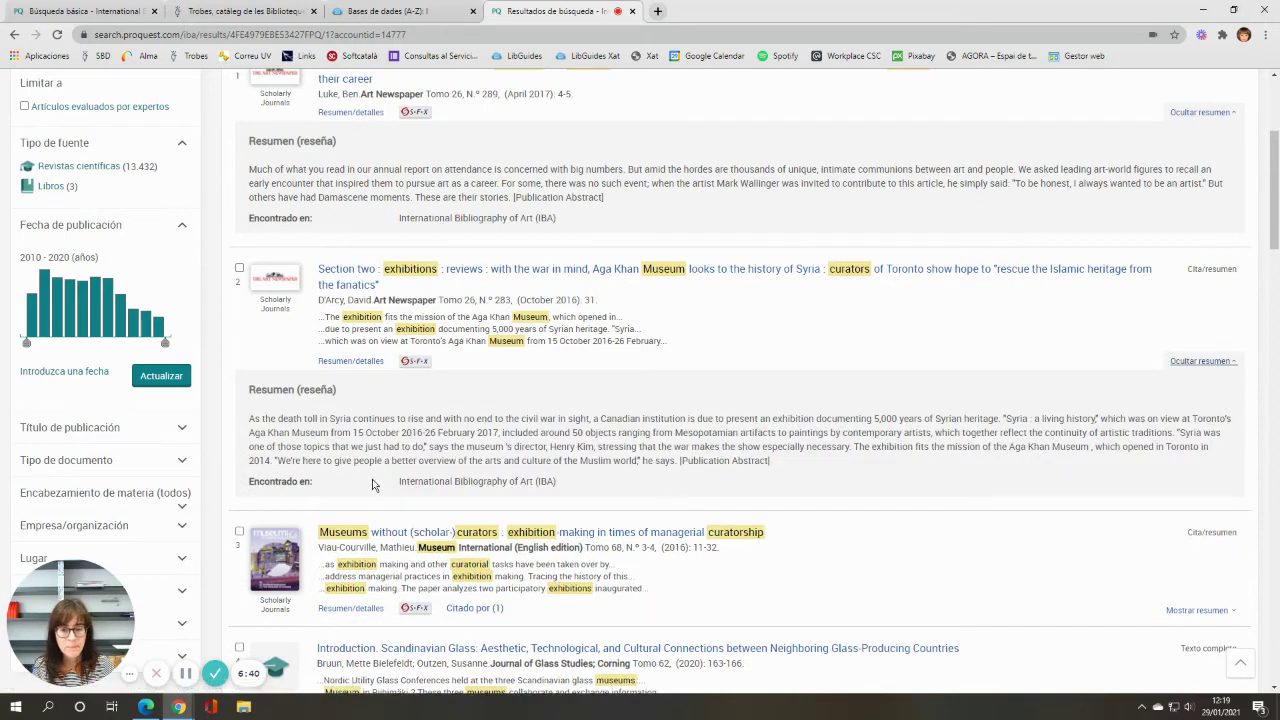
# Check the second record's full-text availability through SFX and its Single Journals source, and return to the result list.
pyautogui.click(349, 272)
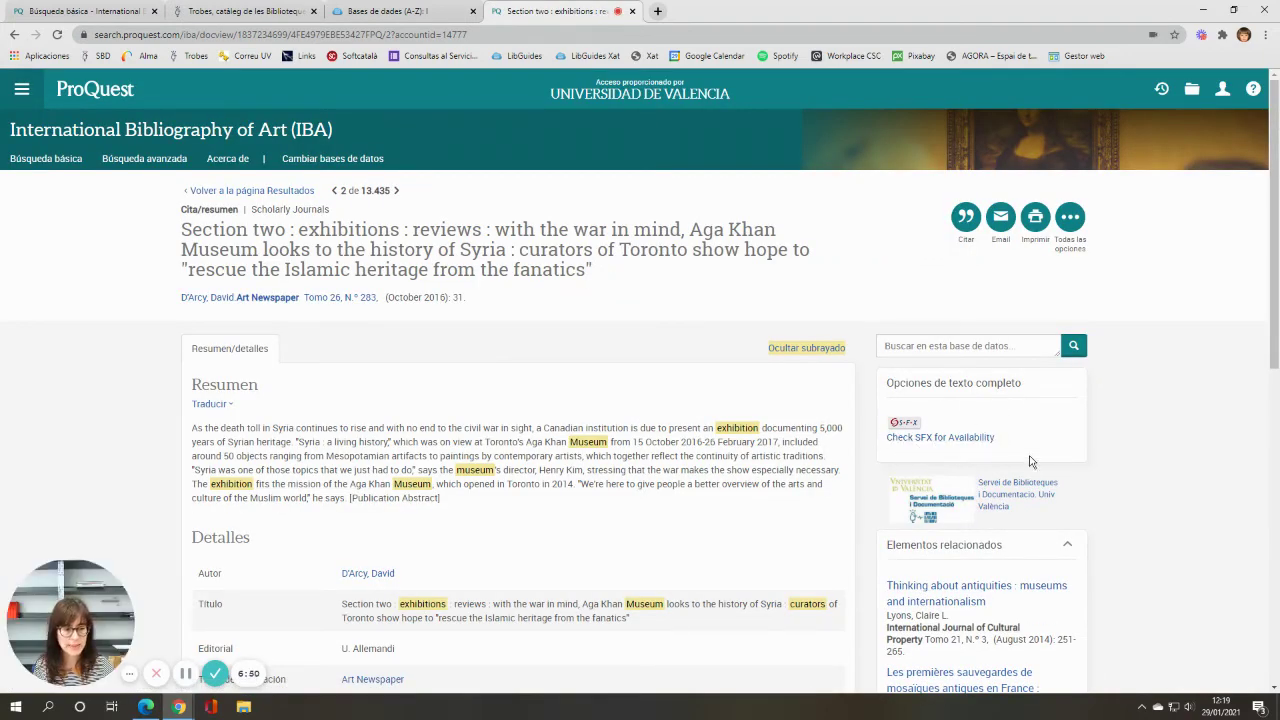
pyautogui.click(910, 436)
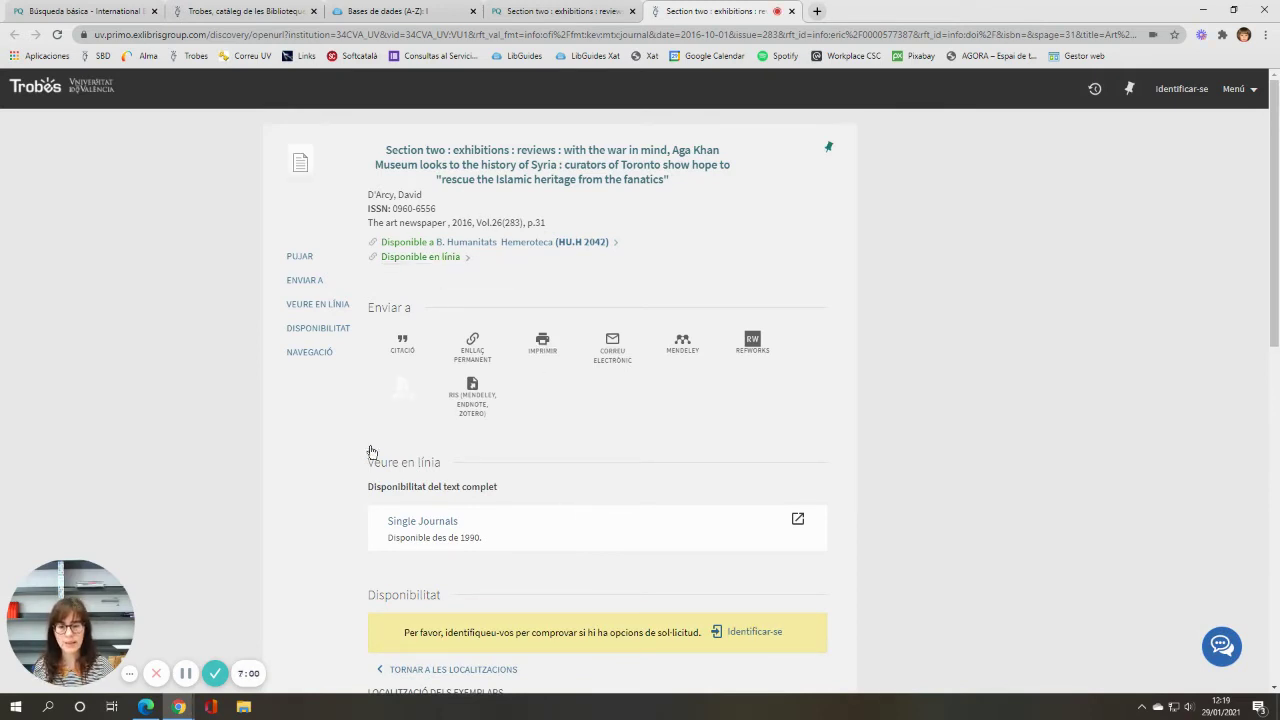
pyautogui.click(422, 522)
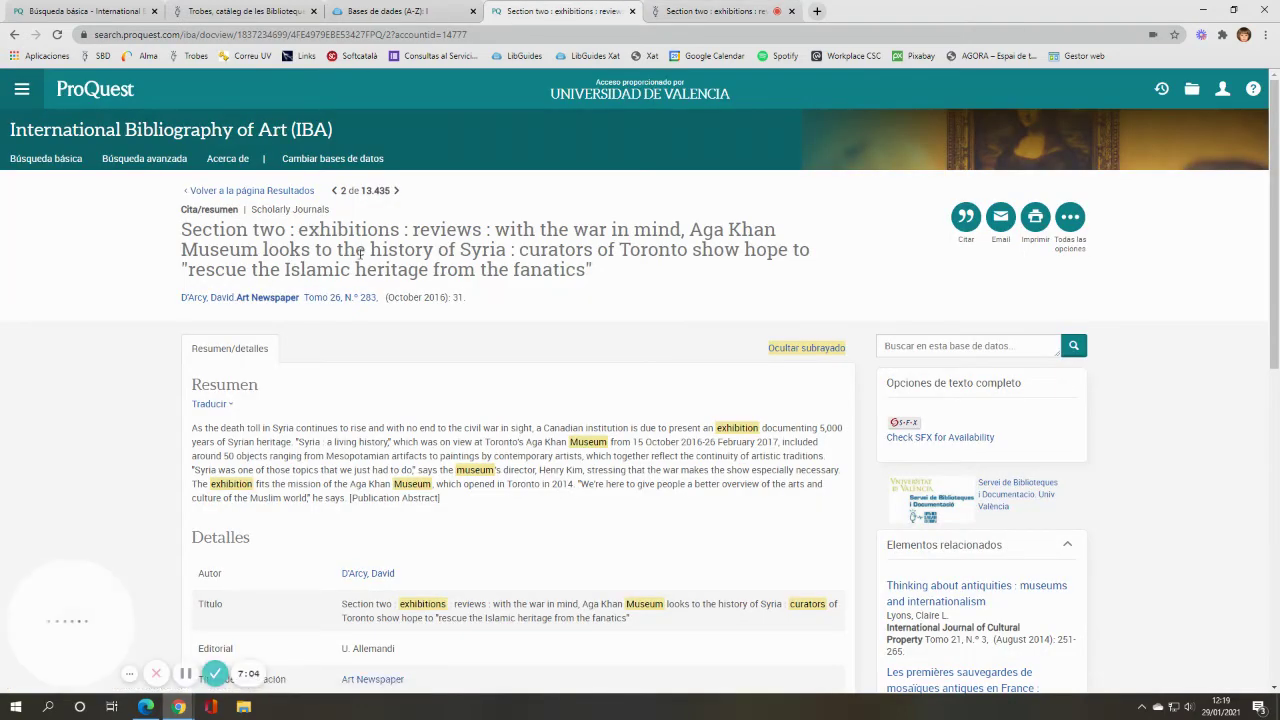
pyautogui.click(14, 36)
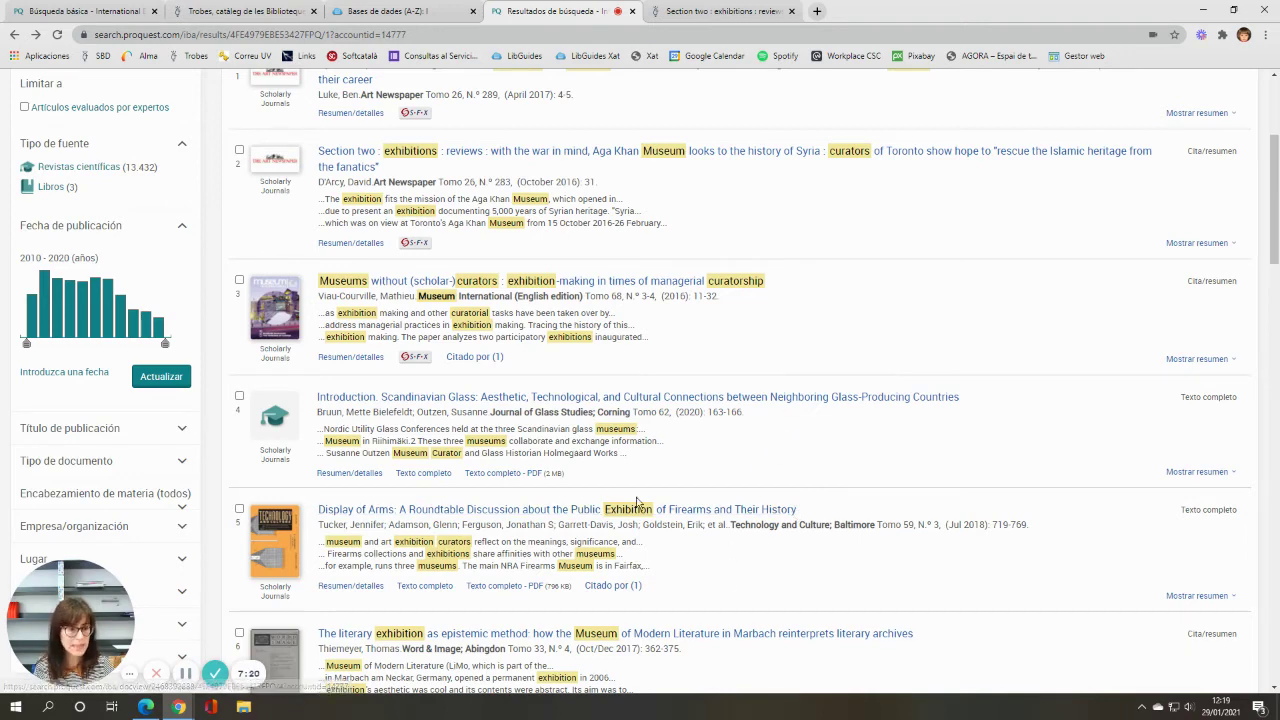
# Select the first six records in the result list.
pyautogui.scroll(3, 636, 498)
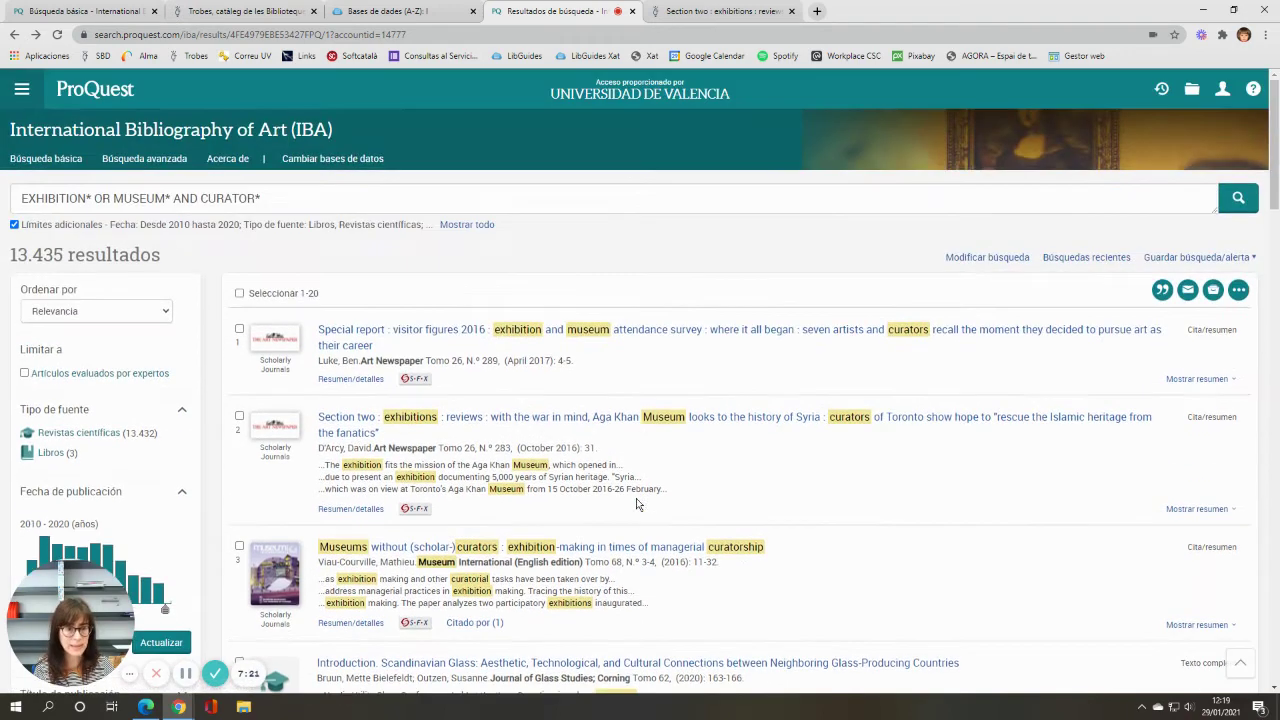
pyautogui.click(239, 328)
pyautogui.click(239, 415)
pyautogui.click(239, 545)
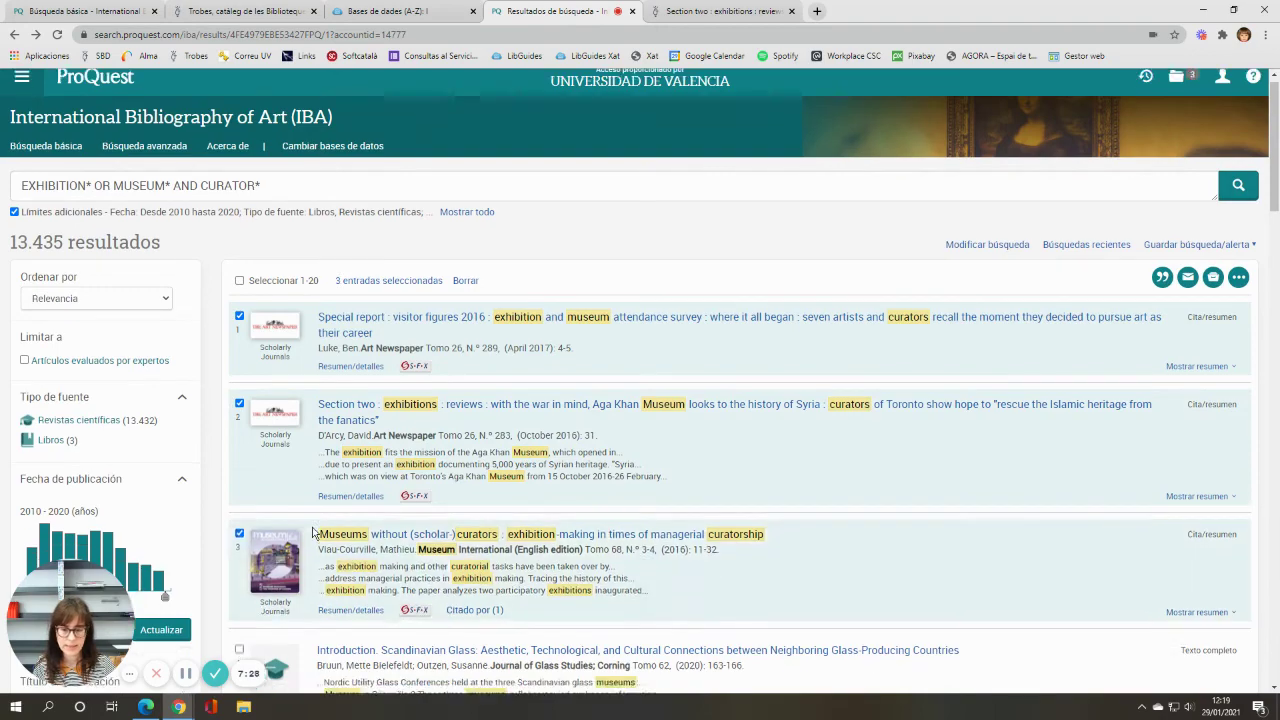
pyautogui.scroll(-3, 240, 545)
pyautogui.click(239, 395)
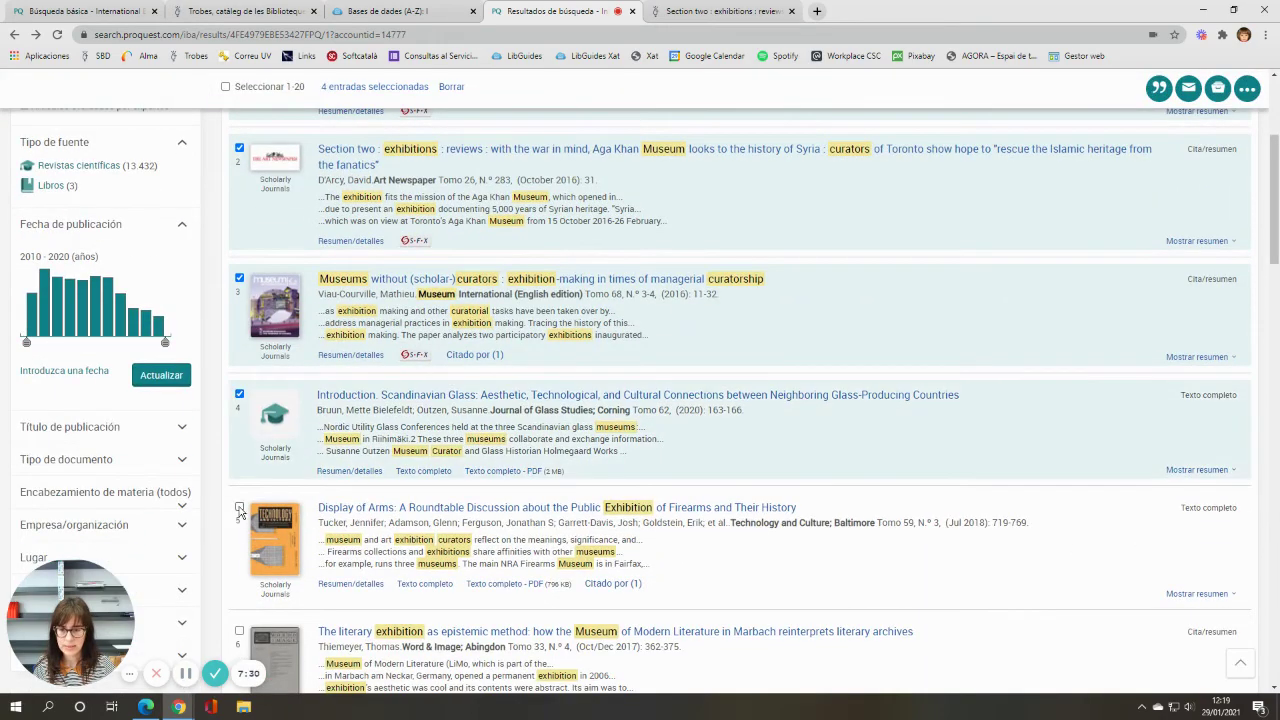
pyautogui.click(239, 507)
pyautogui.click(239, 631)
pyautogui.scroll(3, 966, 509)
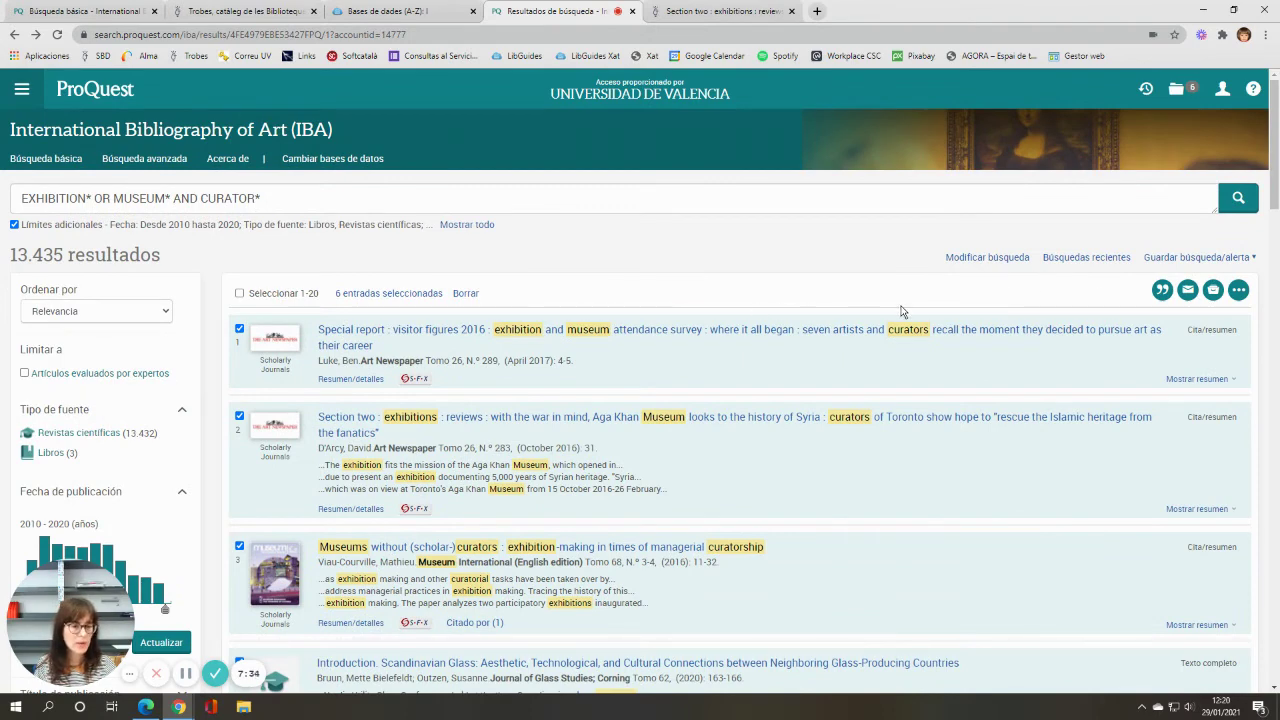
# Review all the save and export options for the selected records, view their generated citations, and close the citation window.
pyautogui.scroll(-2, 774, 609)
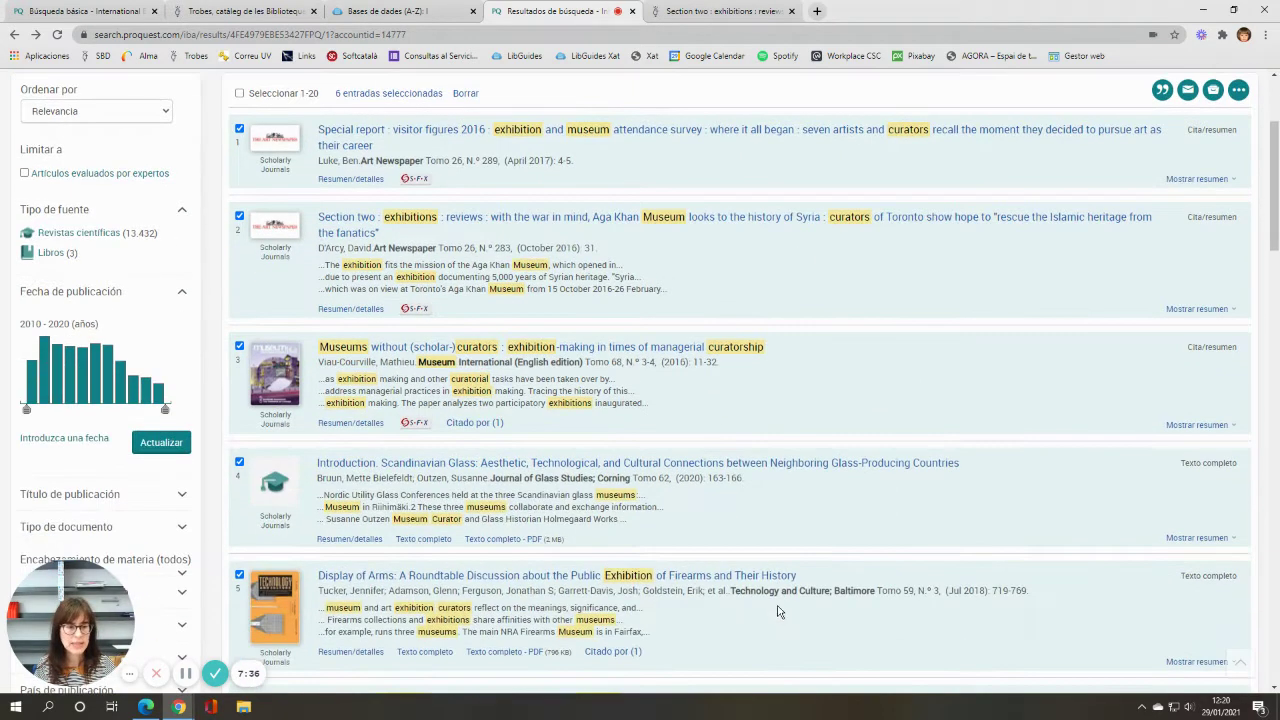
pyautogui.scroll(1, 774, 609)
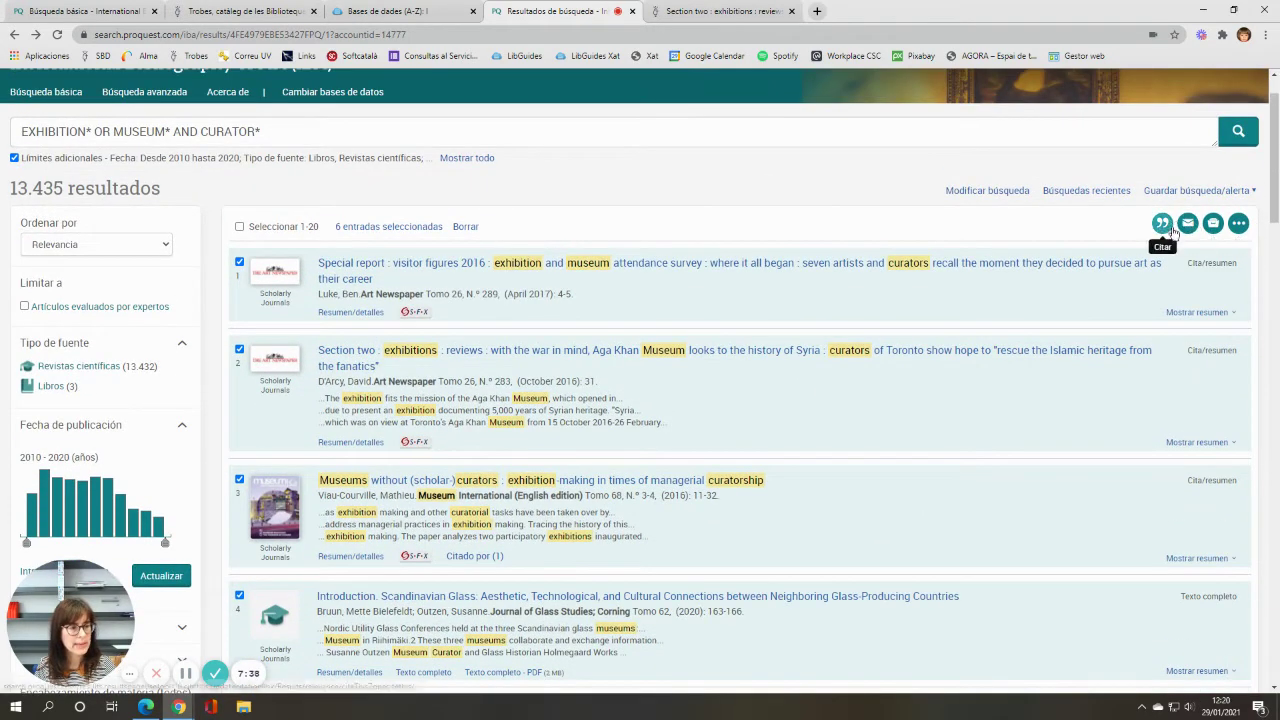
pyautogui.click(1239, 224)
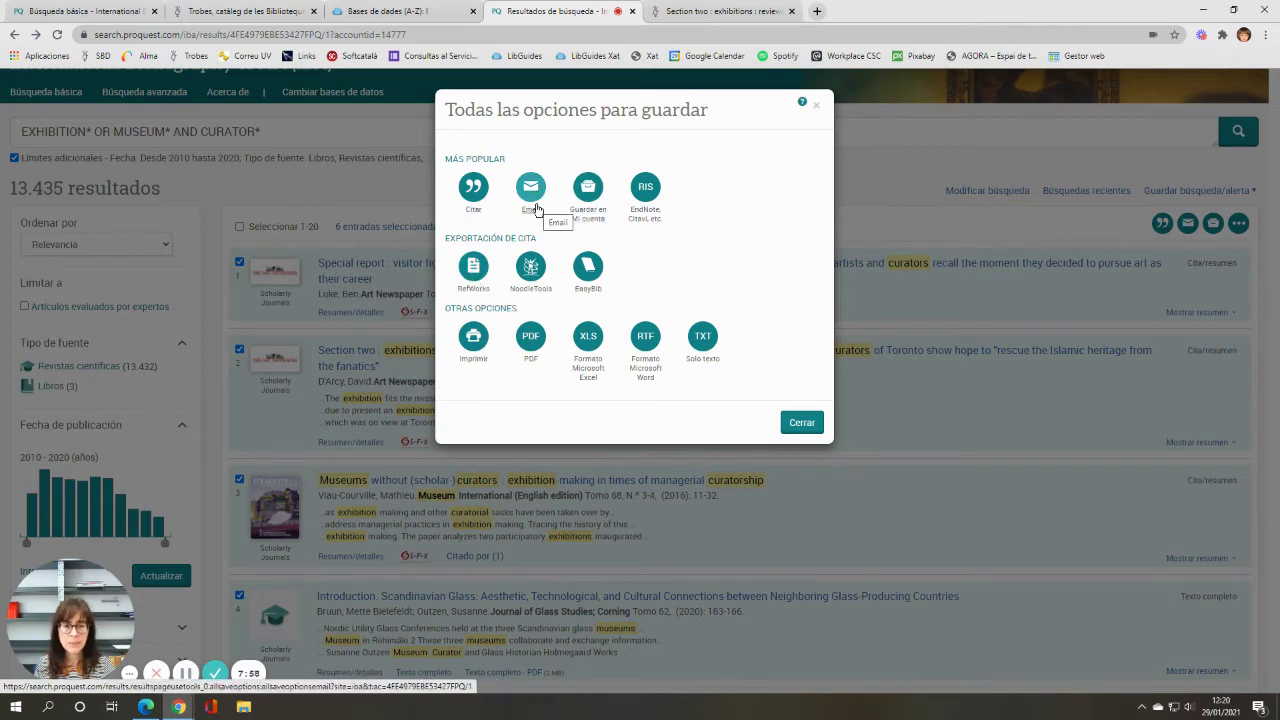
pyautogui.click(478, 196)
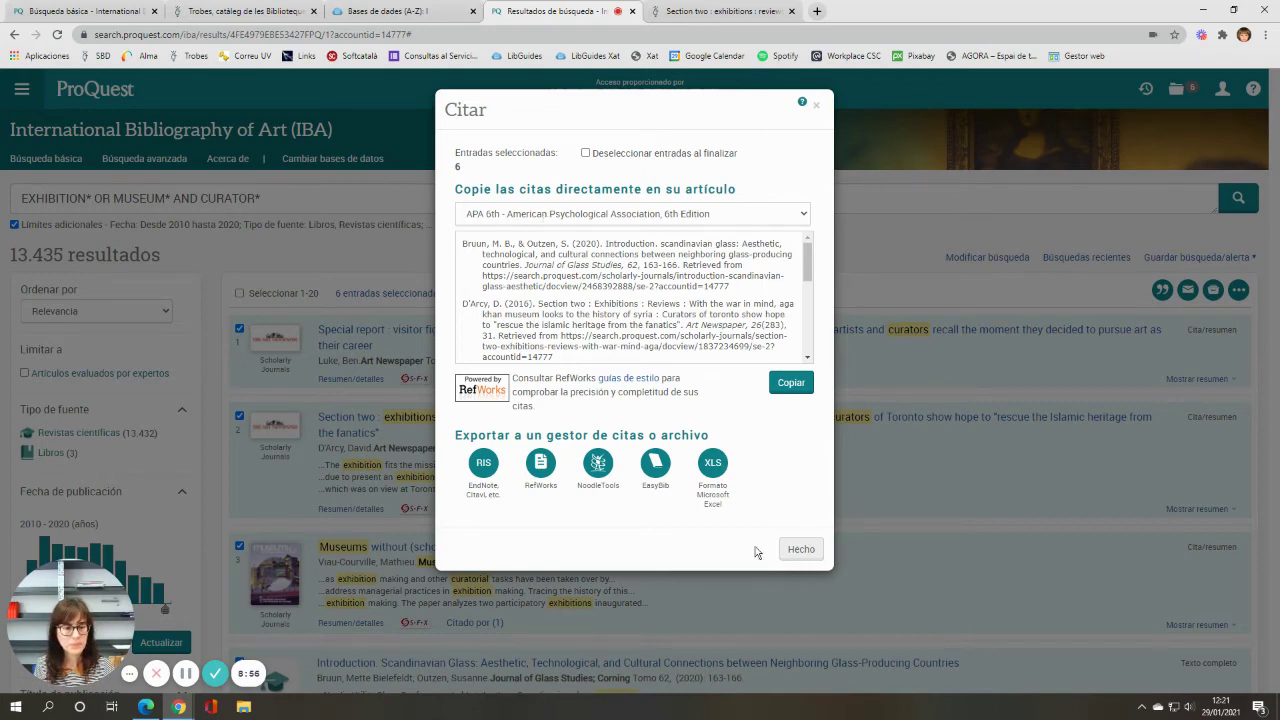
pyautogui.click(816, 108)
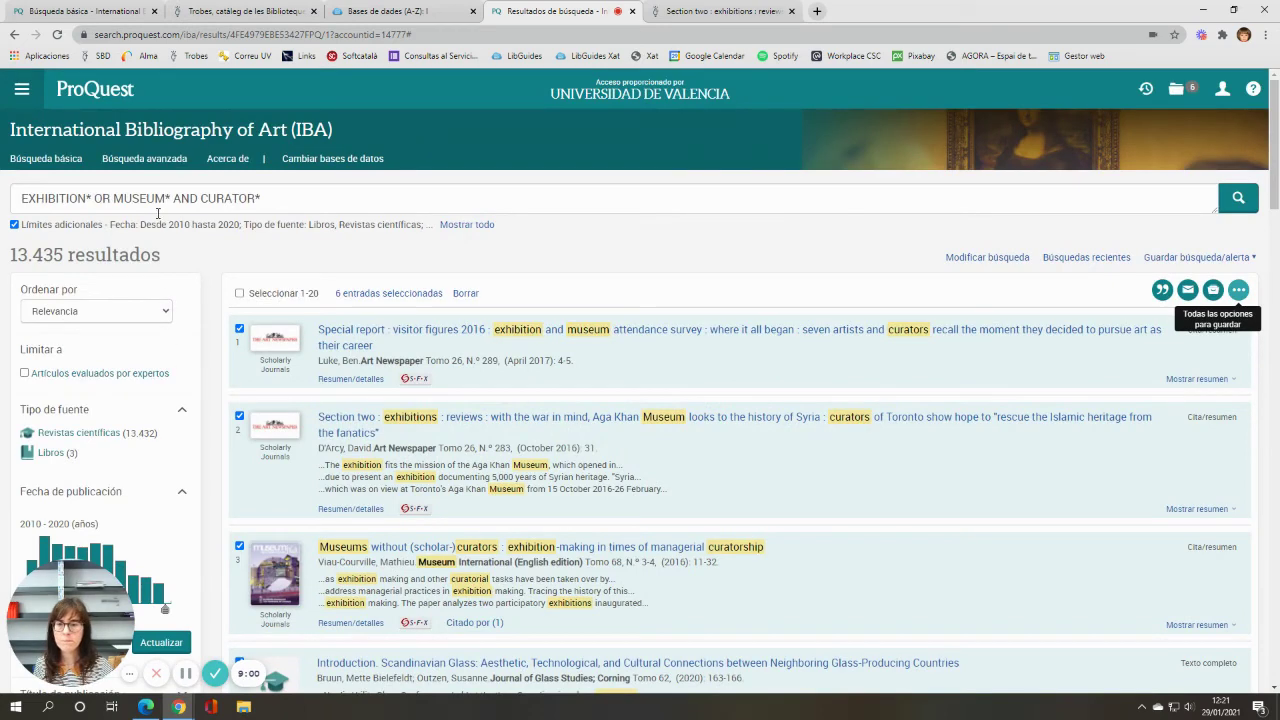
# From the advanced search, review the recent searches, including combining searches and the actions for S1, and return to the advanced search form.
pyautogui.click(129, 162)
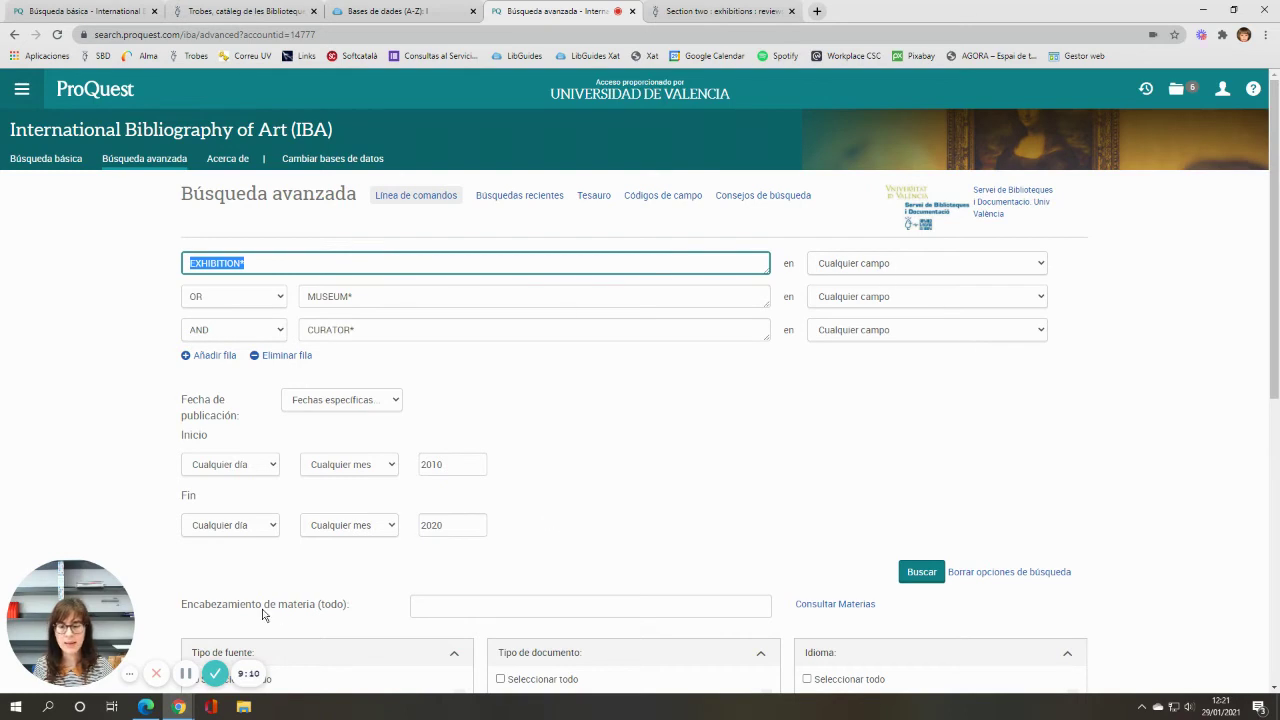
pyautogui.click(531, 200)
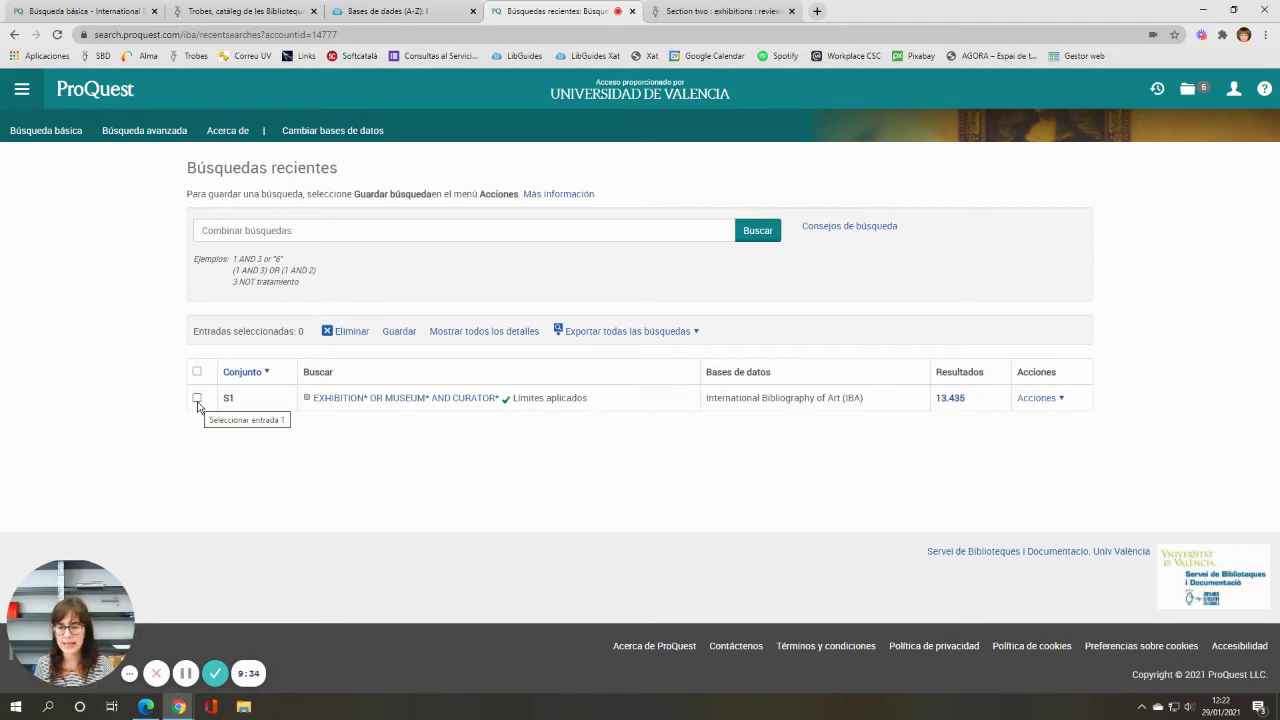
pyautogui.click(225, 229)
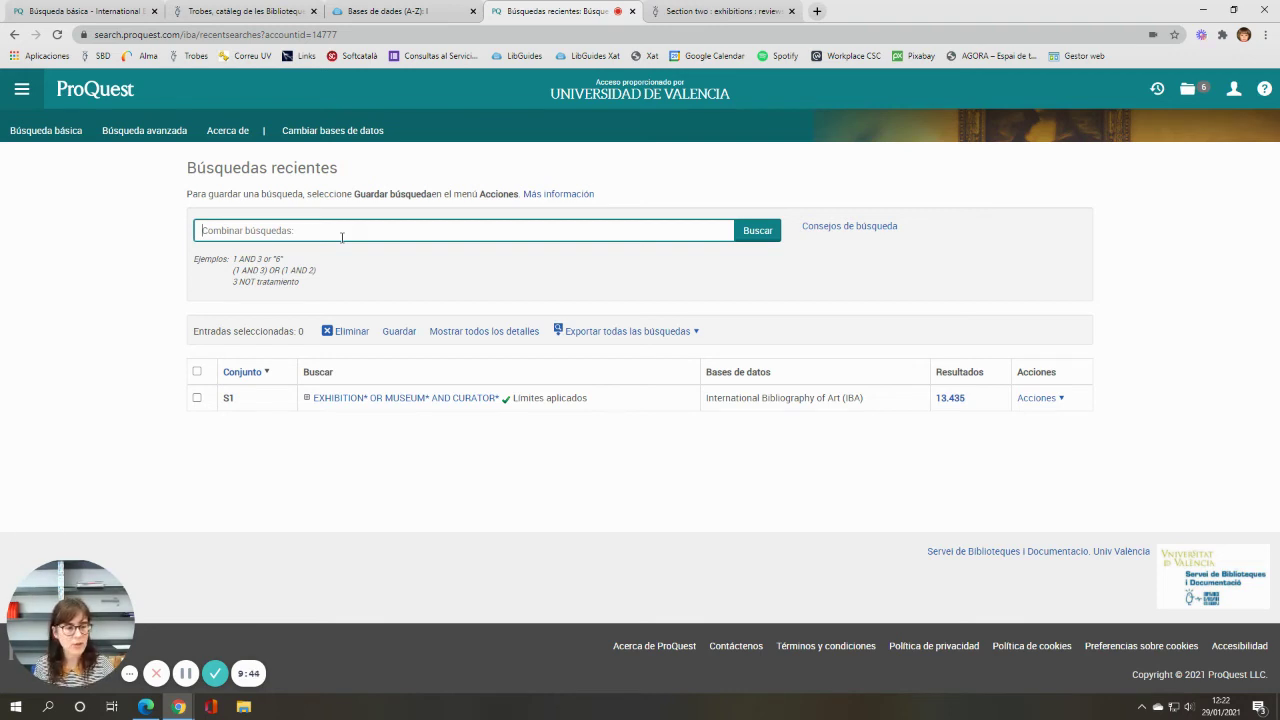
pyautogui.click(1060, 402)
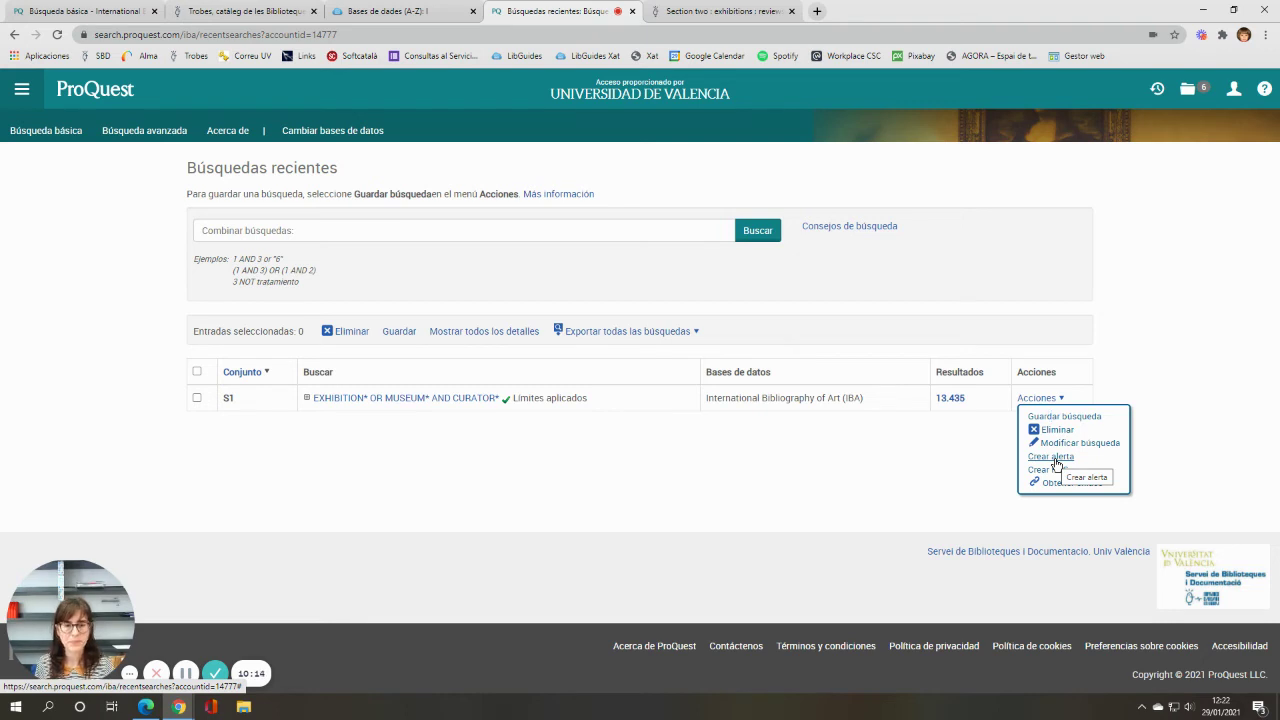
pyautogui.click(158, 132)
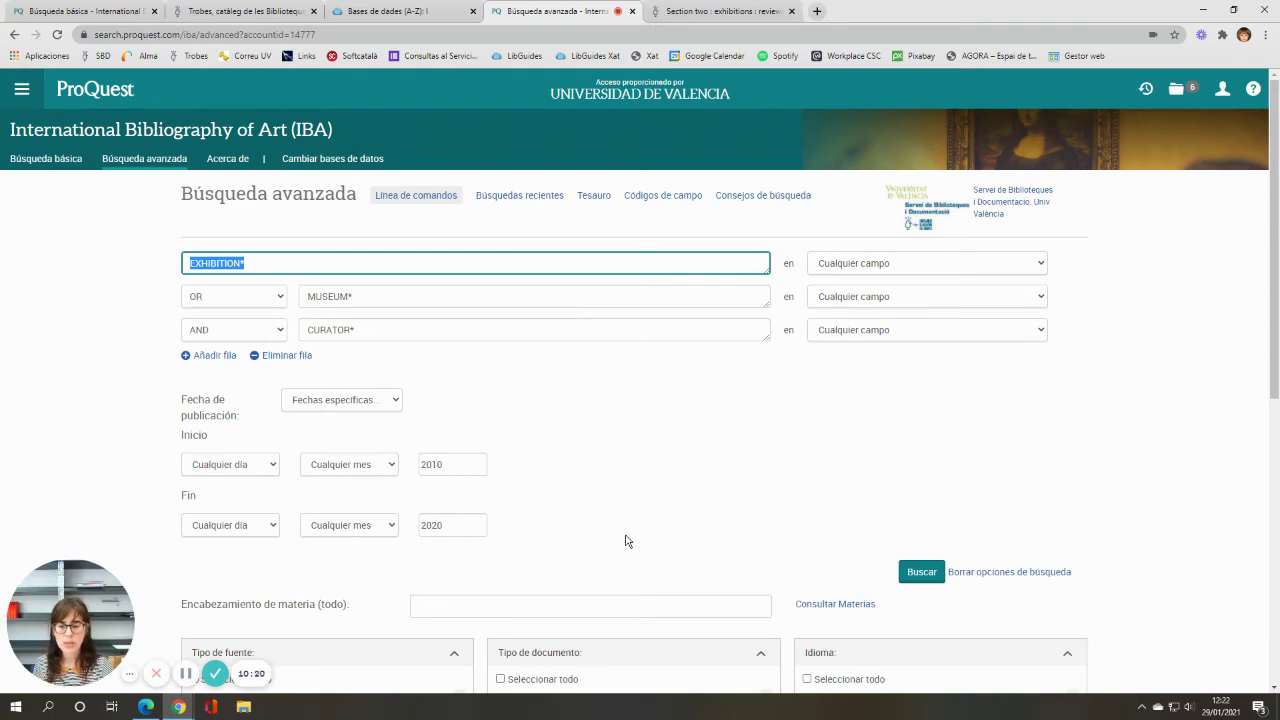
# Open the thesaurus in an enlarged window and search it for terms containing ARTISTIC MOVEMENTS.
pyautogui.click(594, 196)
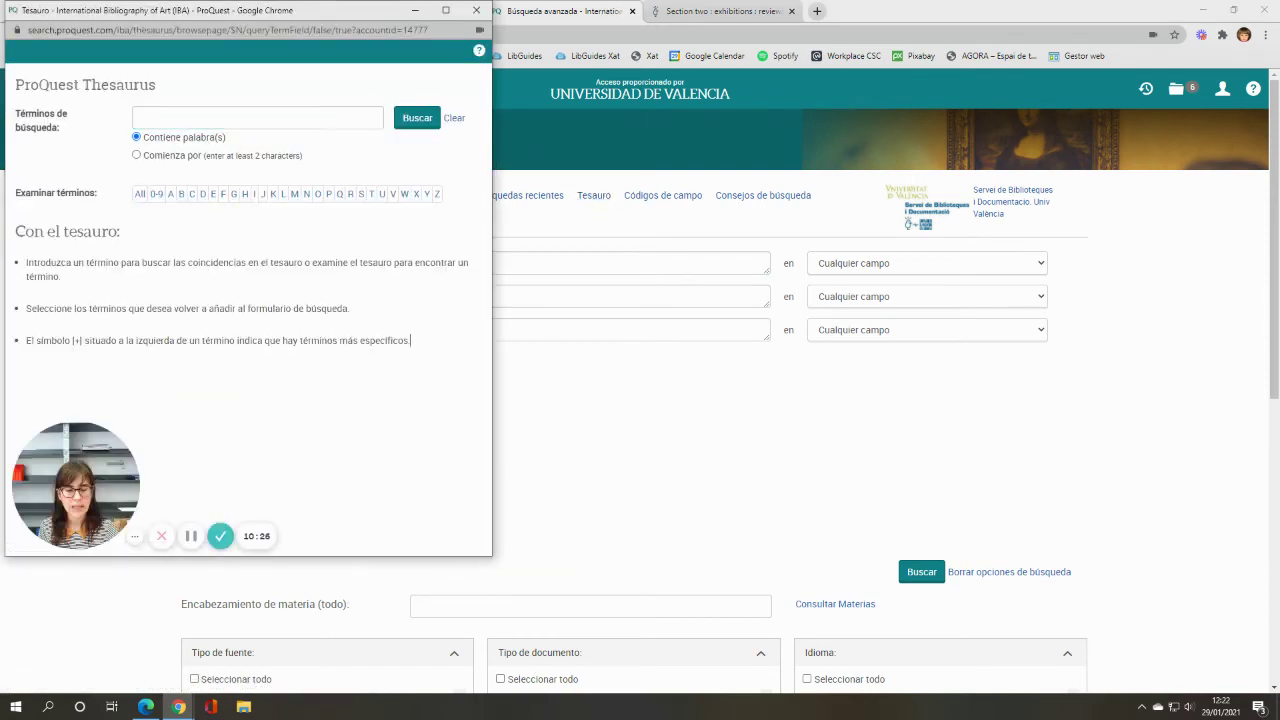
pyautogui.moveTo(487, 559); pyautogui.dragTo(507, 700)
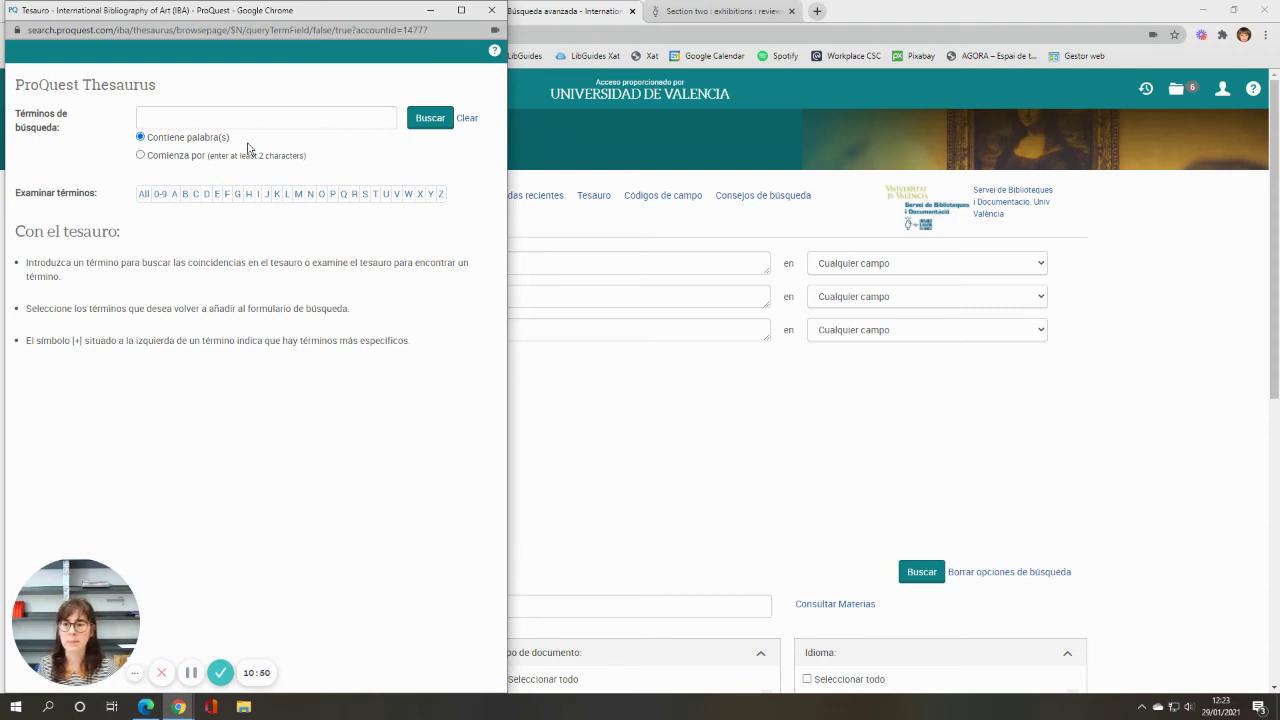
pyautogui.click(206, 120)
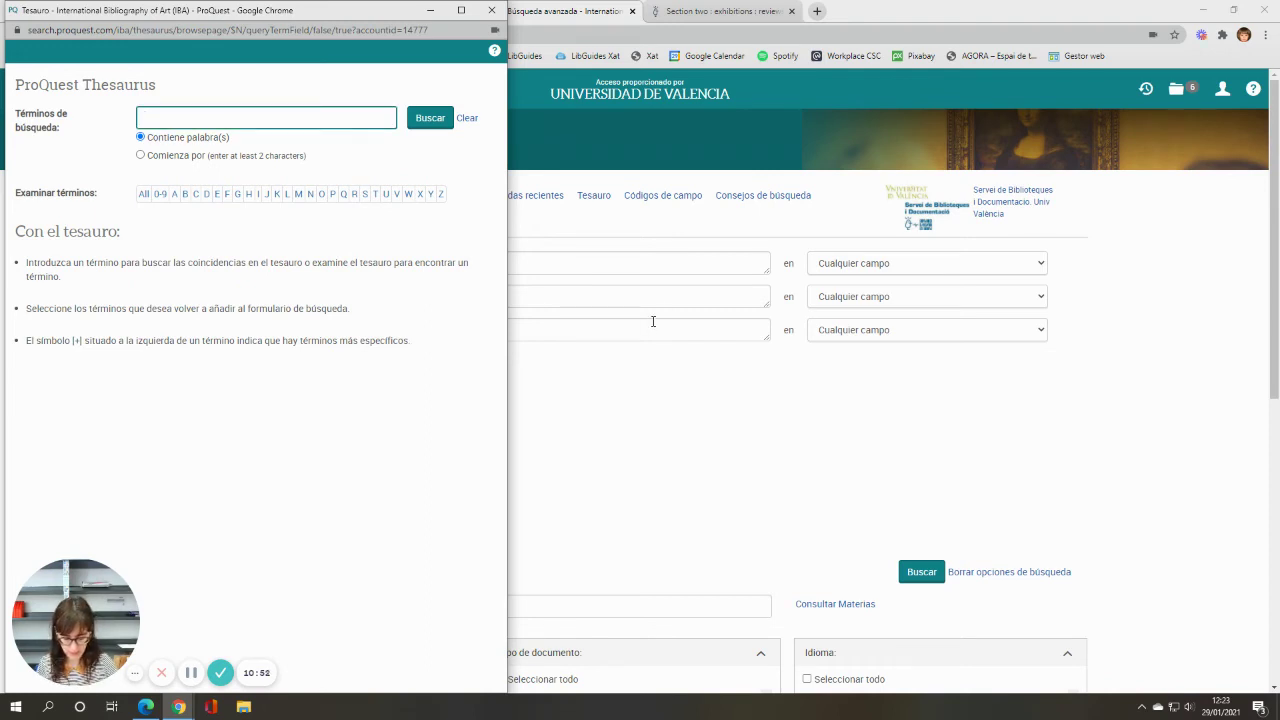
pyautogui.write('ARTIST')
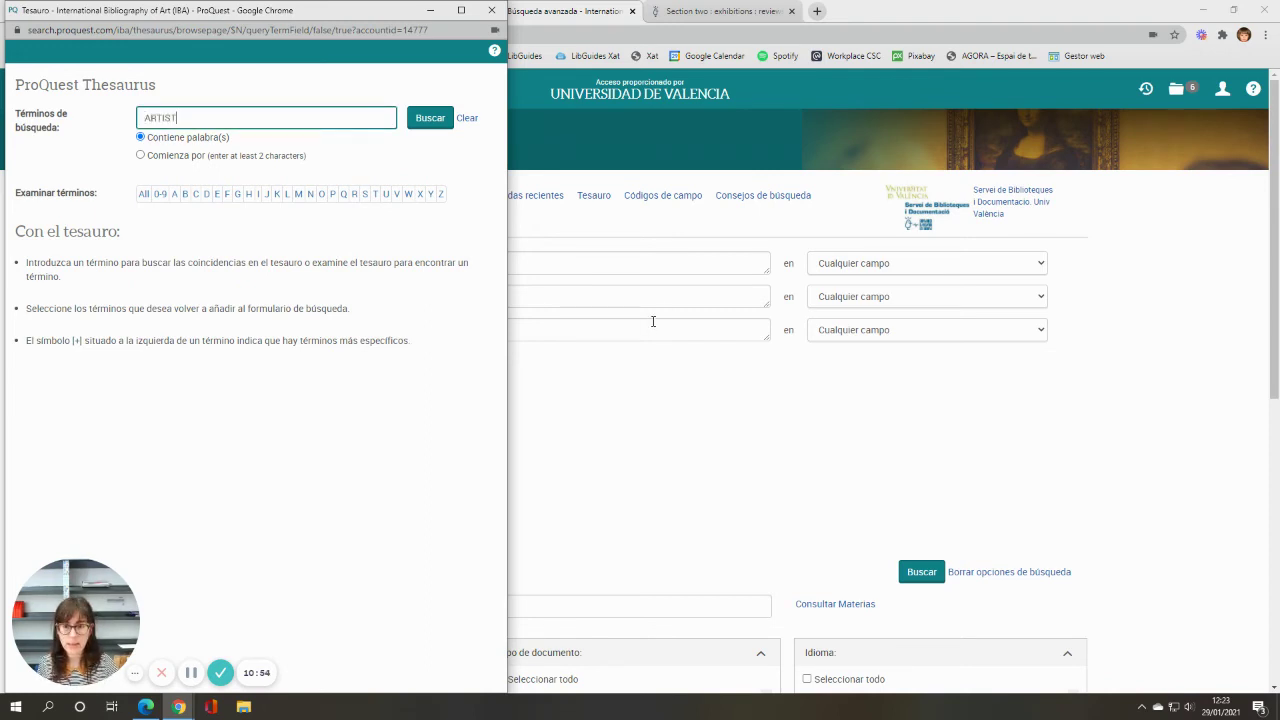
pyautogui.write('IC MOVE')
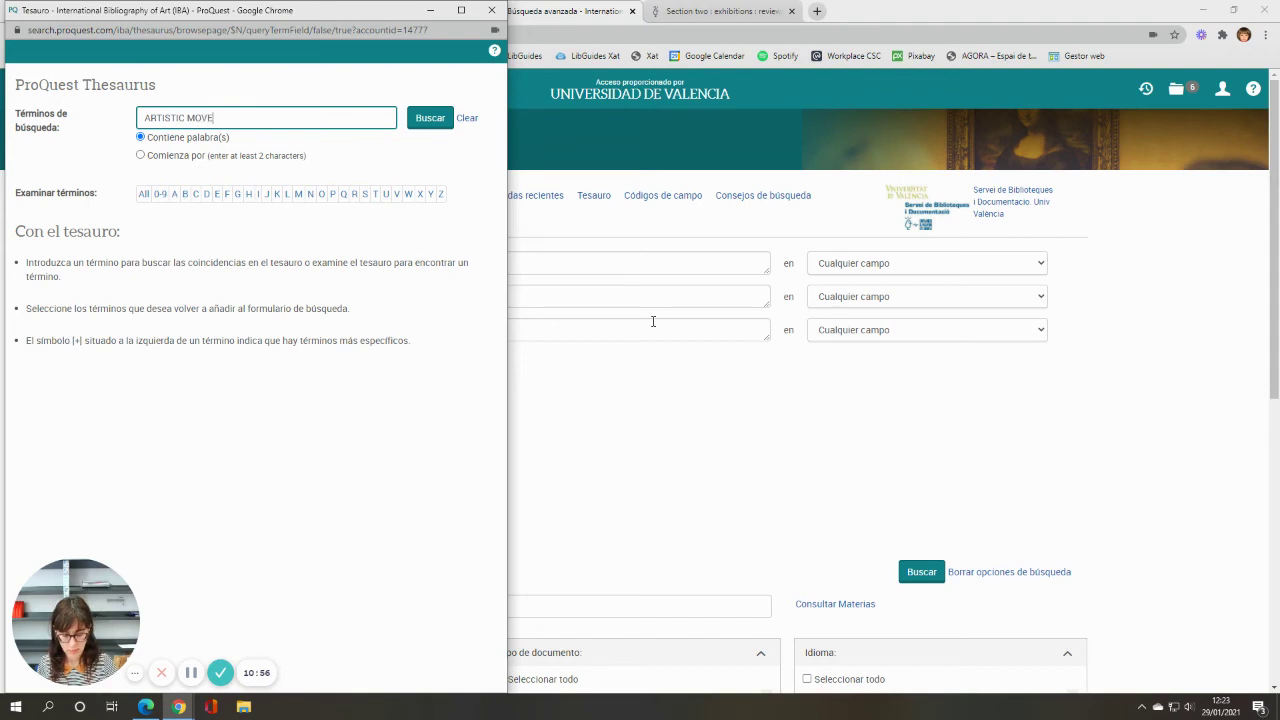
pyautogui.write('MENTS')
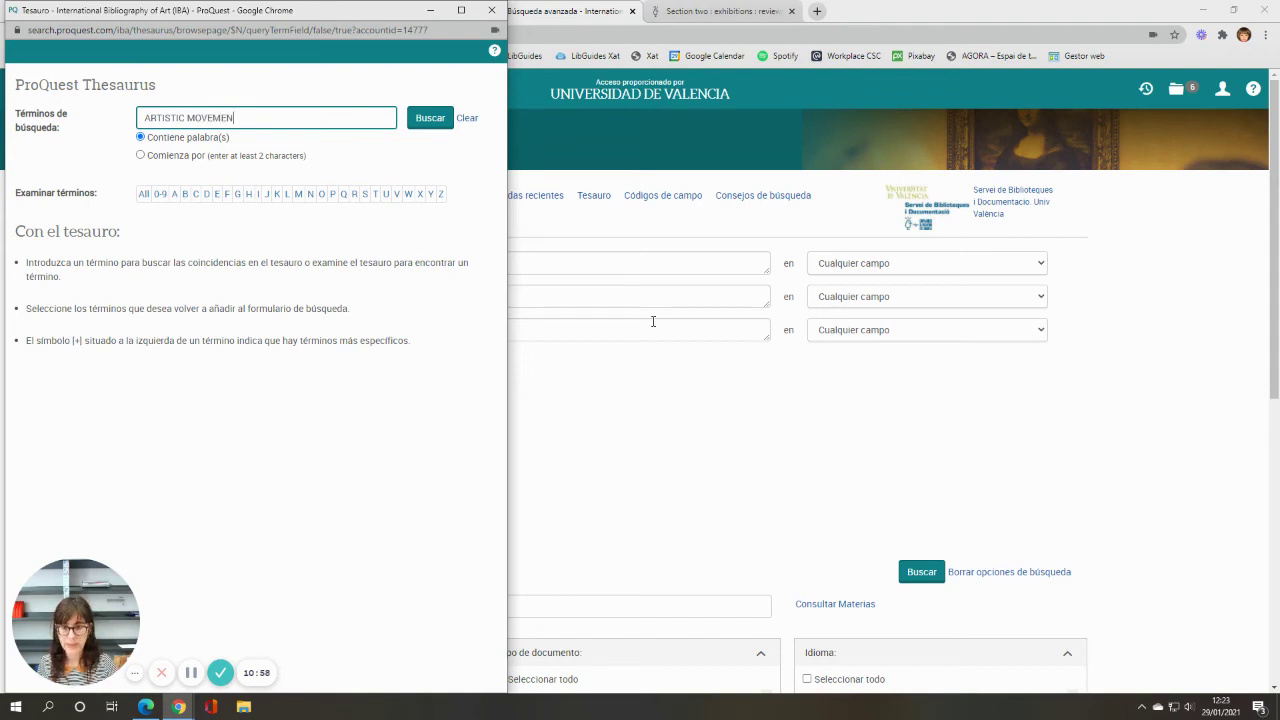
pyautogui.click(429, 119)
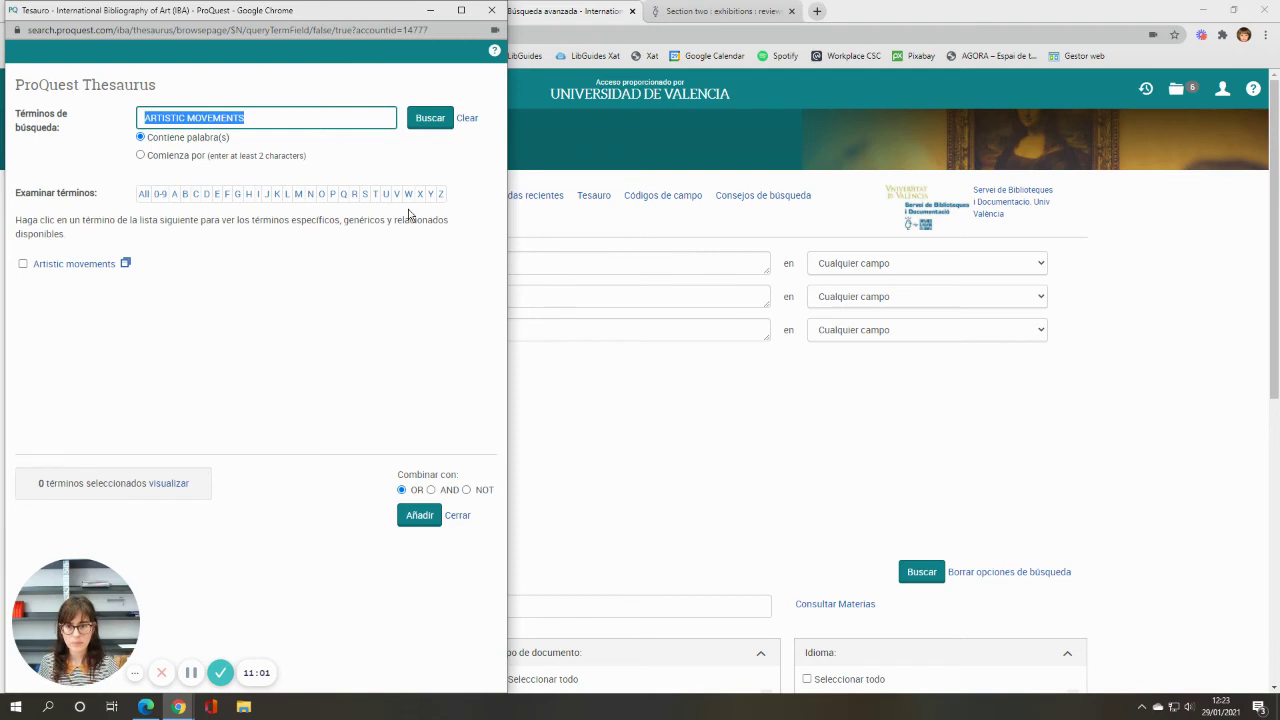
# Open the thesaurus entry Artistic movements and examine its broader and narrower terms.
pyautogui.click(62, 267)
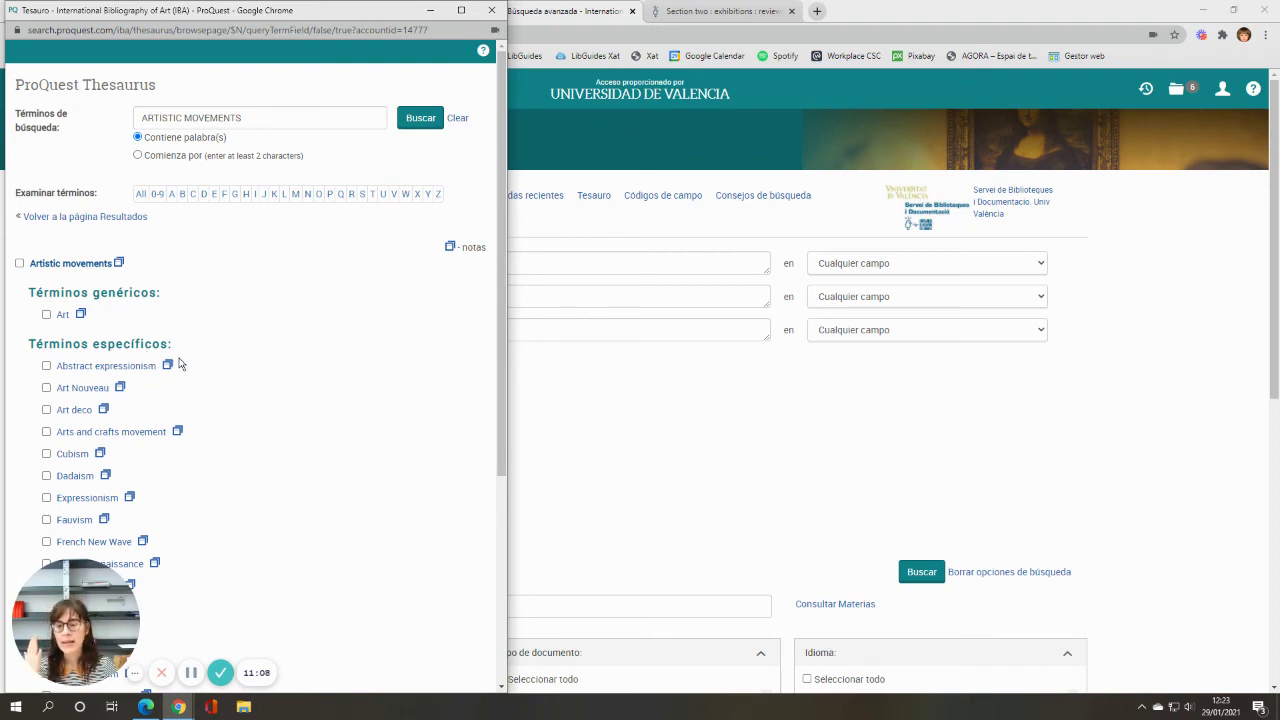
pyautogui.scroll(-2, 178, 350)
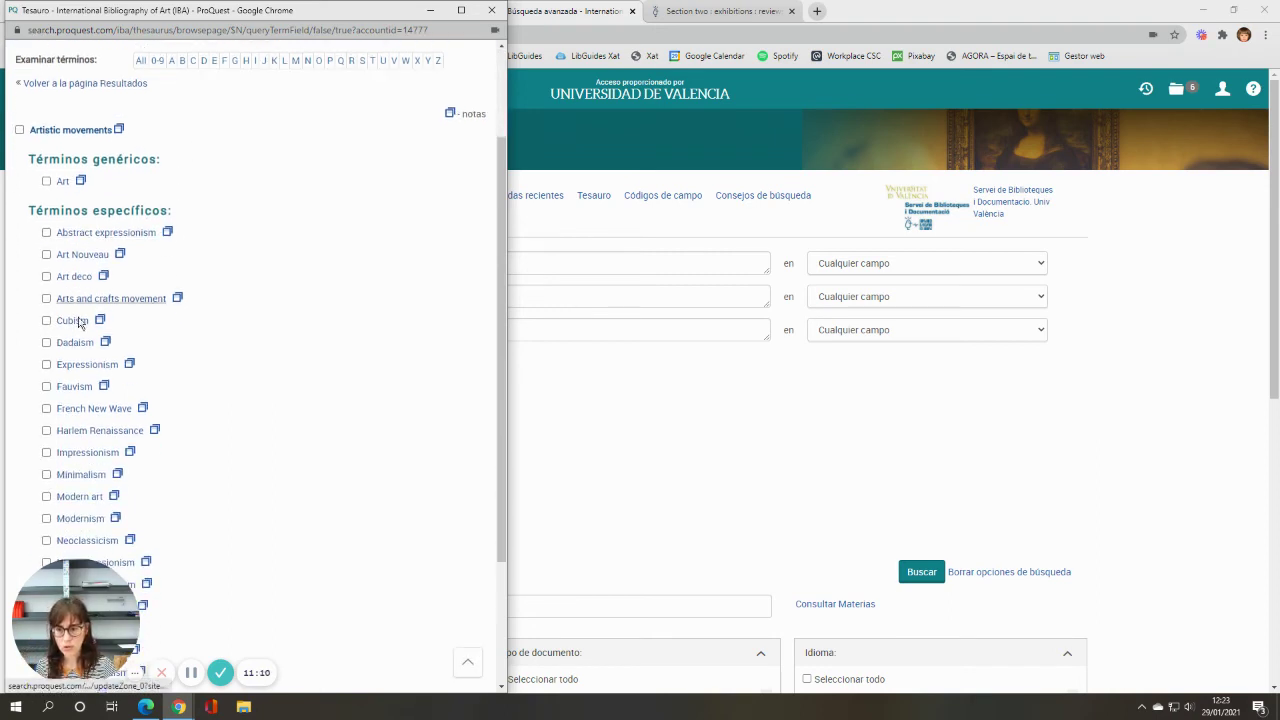
pyautogui.scroll(-3, 78, 360)
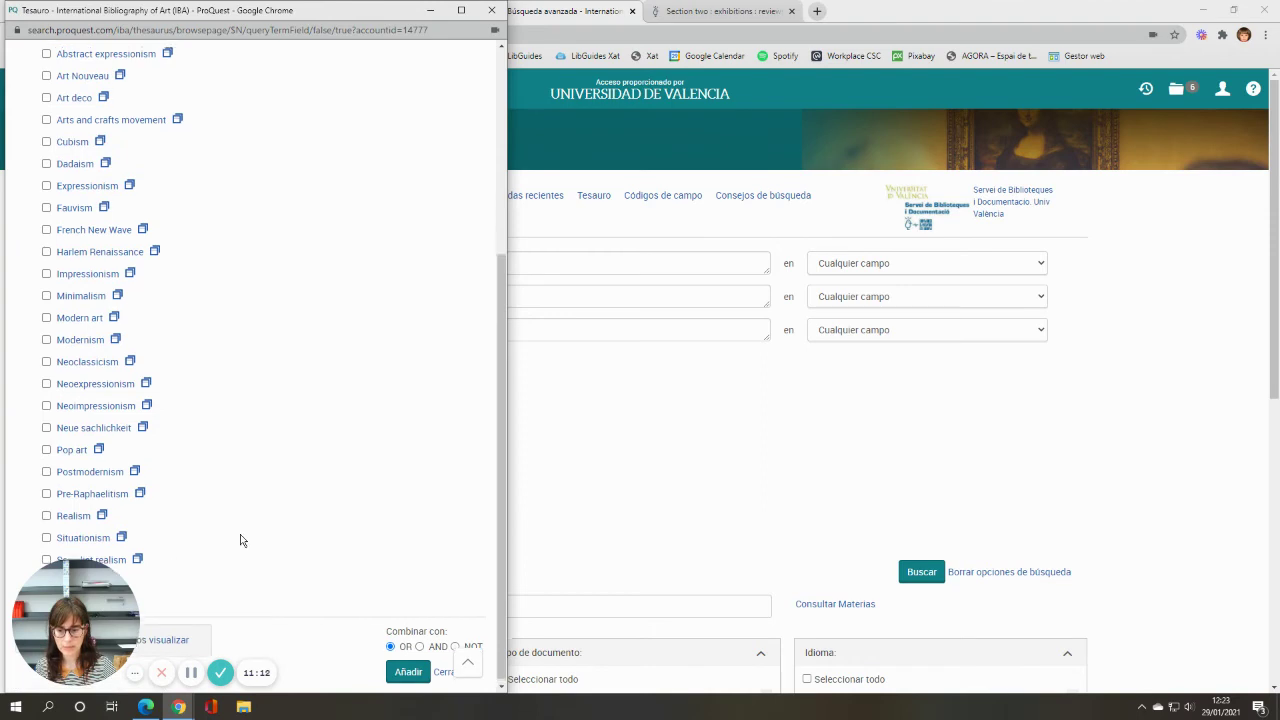
pyautogui.scroll(3, 240, 534)
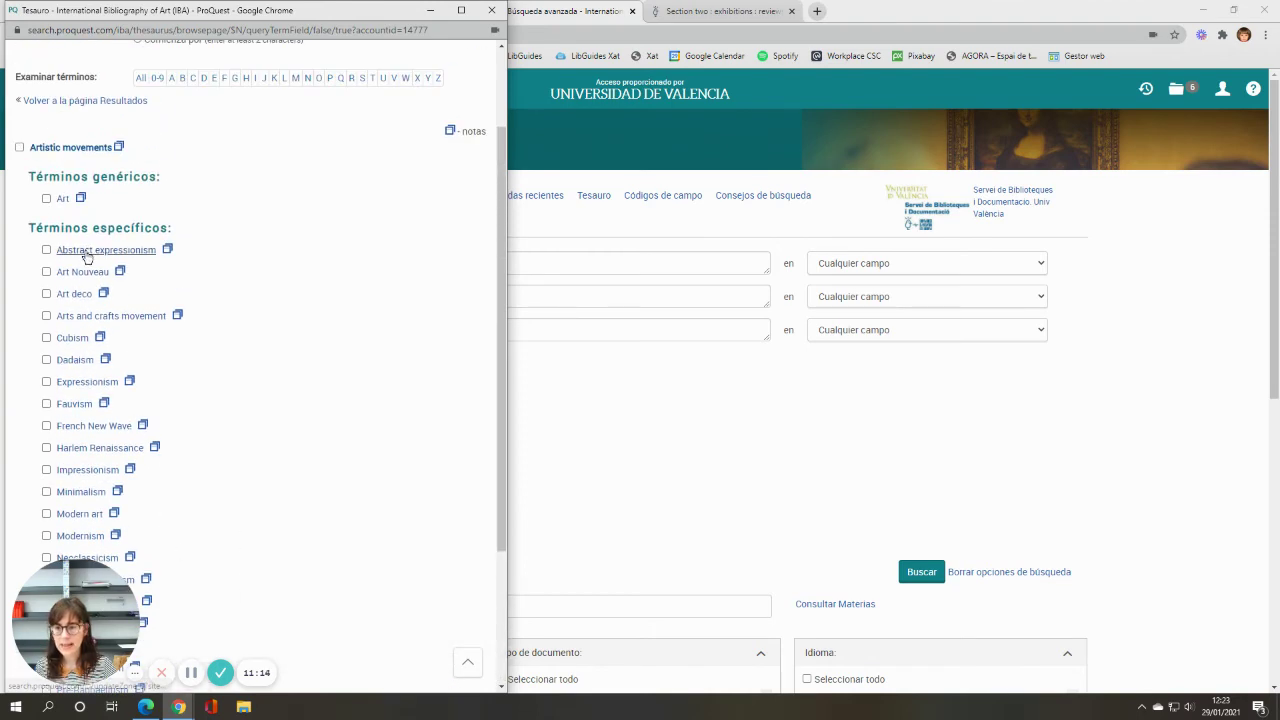
pyautogui.scroll(-1, 295, 453)
pyautogui.scroll(-1, 295, 453)
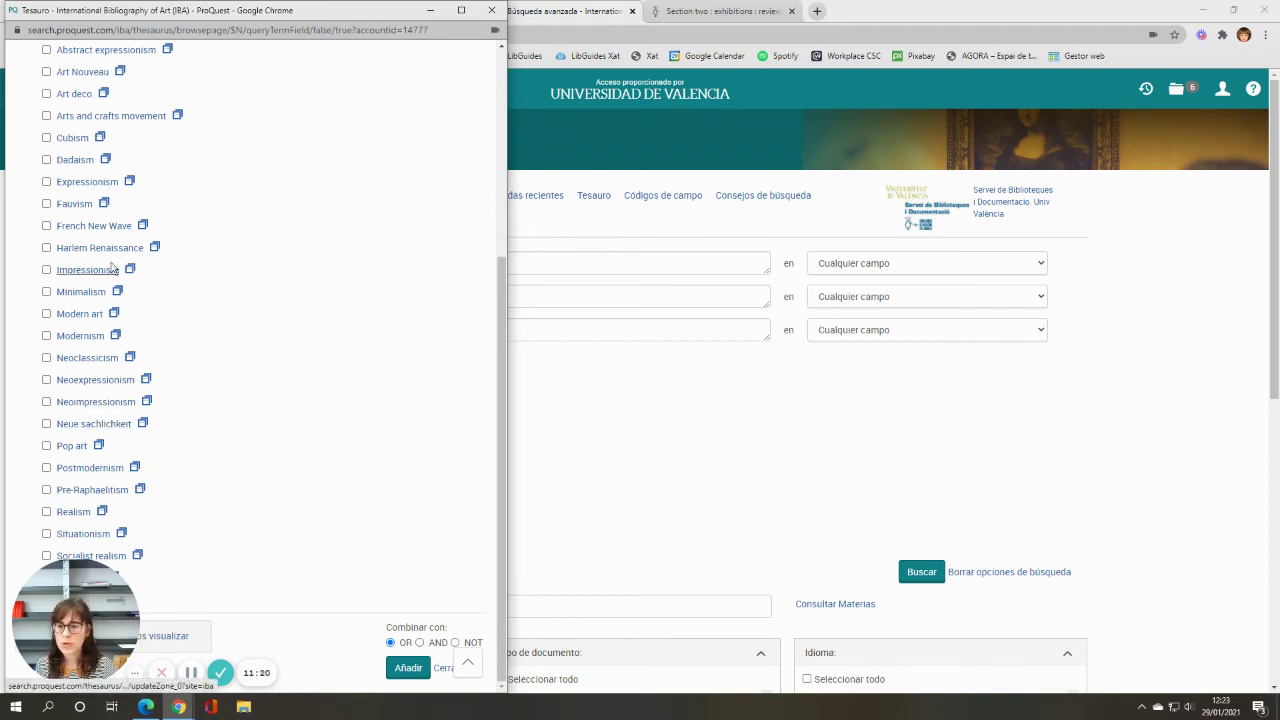
# Read the thesaurus notes for Harlem Renaissance and for the broader term of Expressionism, and close the thesaurus.
pyautogui.click(155, 248)
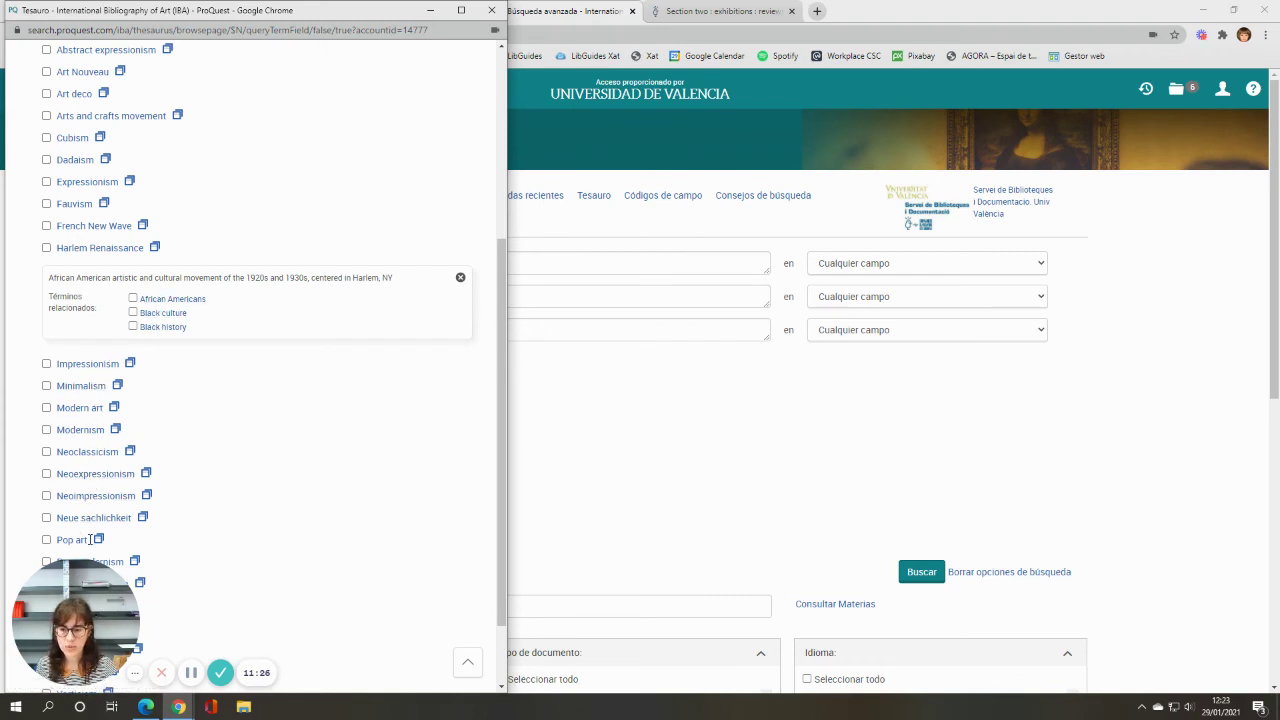
pyautogui.click(97, 183)
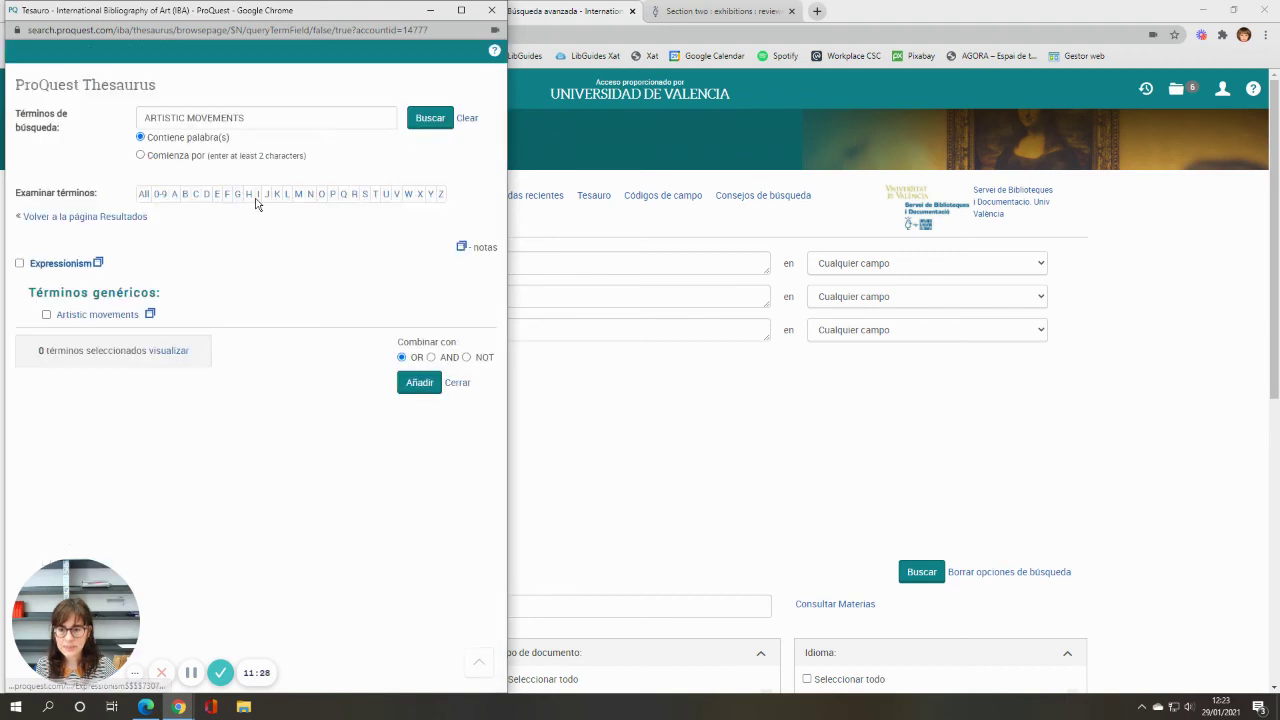
pyautogui.click(151, 315)
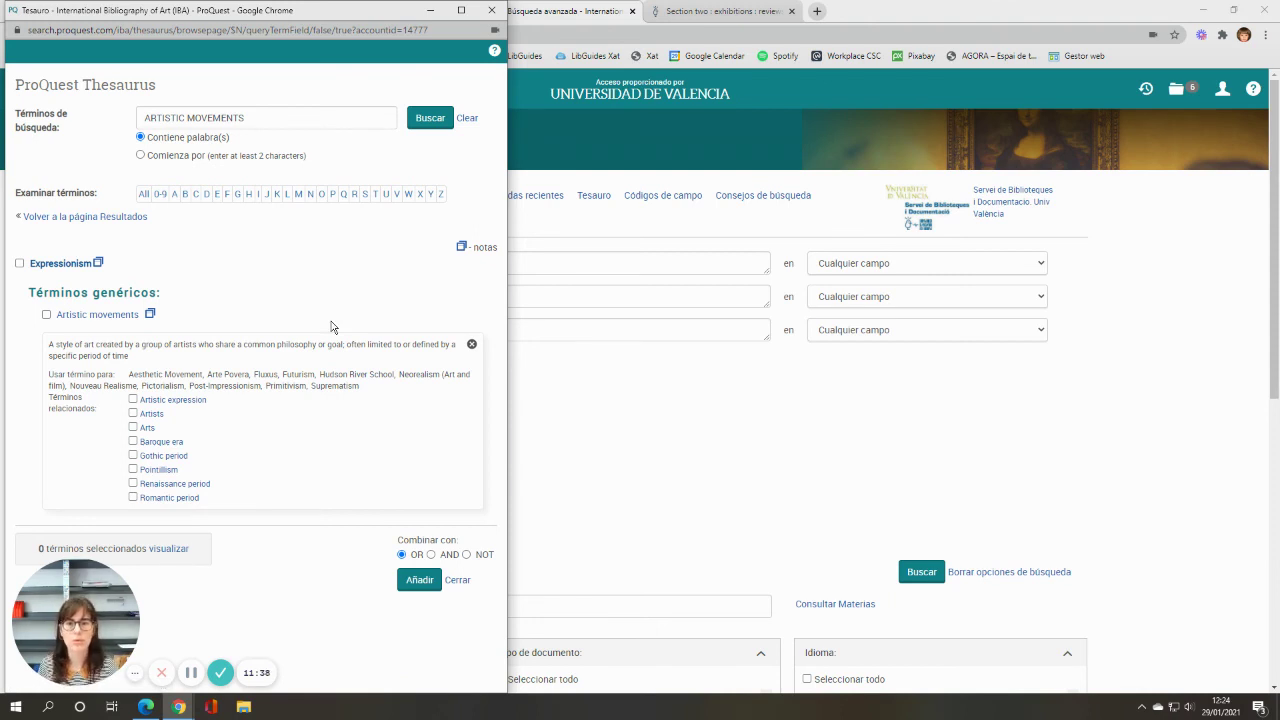
pyautogui.click(491, 10)
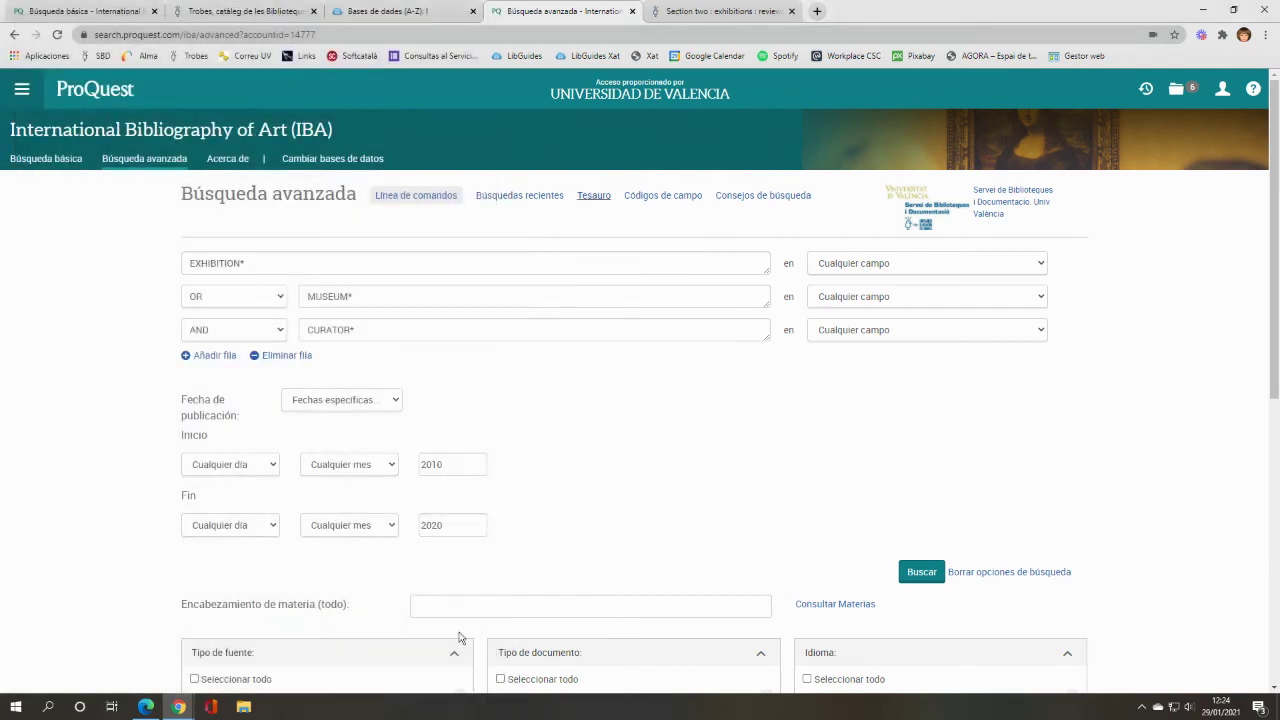
# Skim the search tips help page in an enlarged window and return to the advanced search form.
pyautogui.click(774, 200)
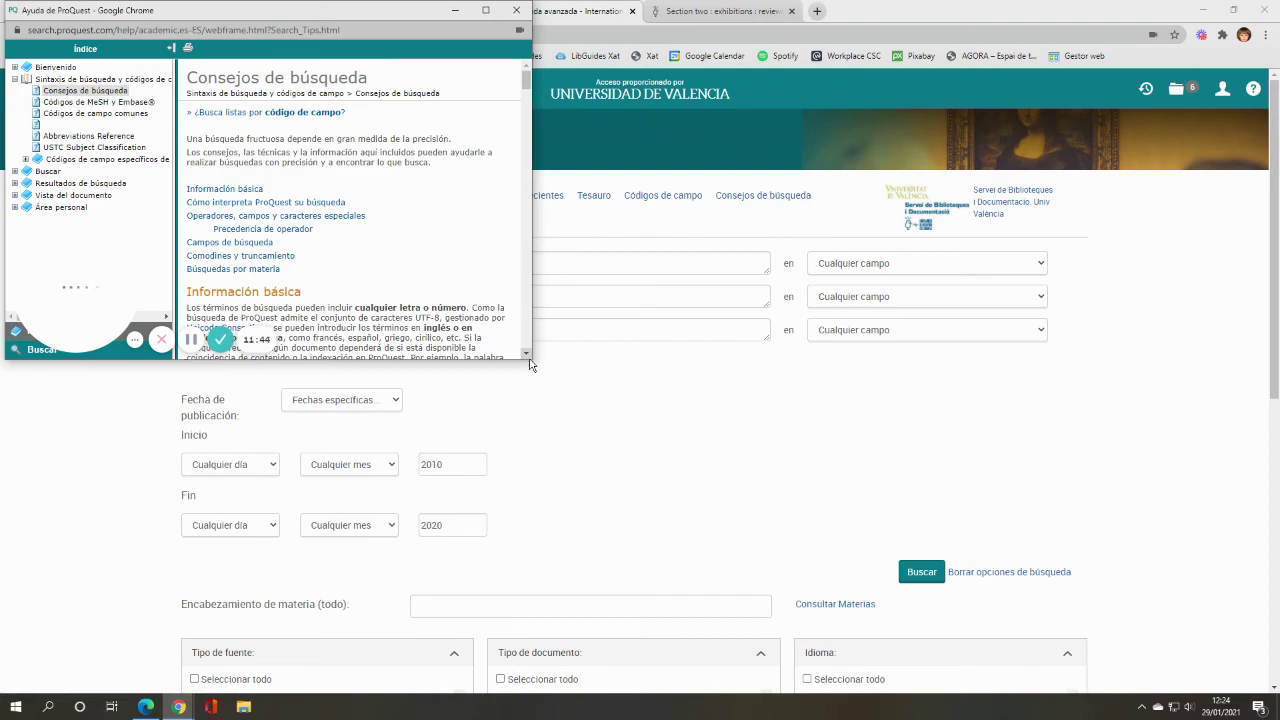
pyautogui.scroll(-1, 528, 358)
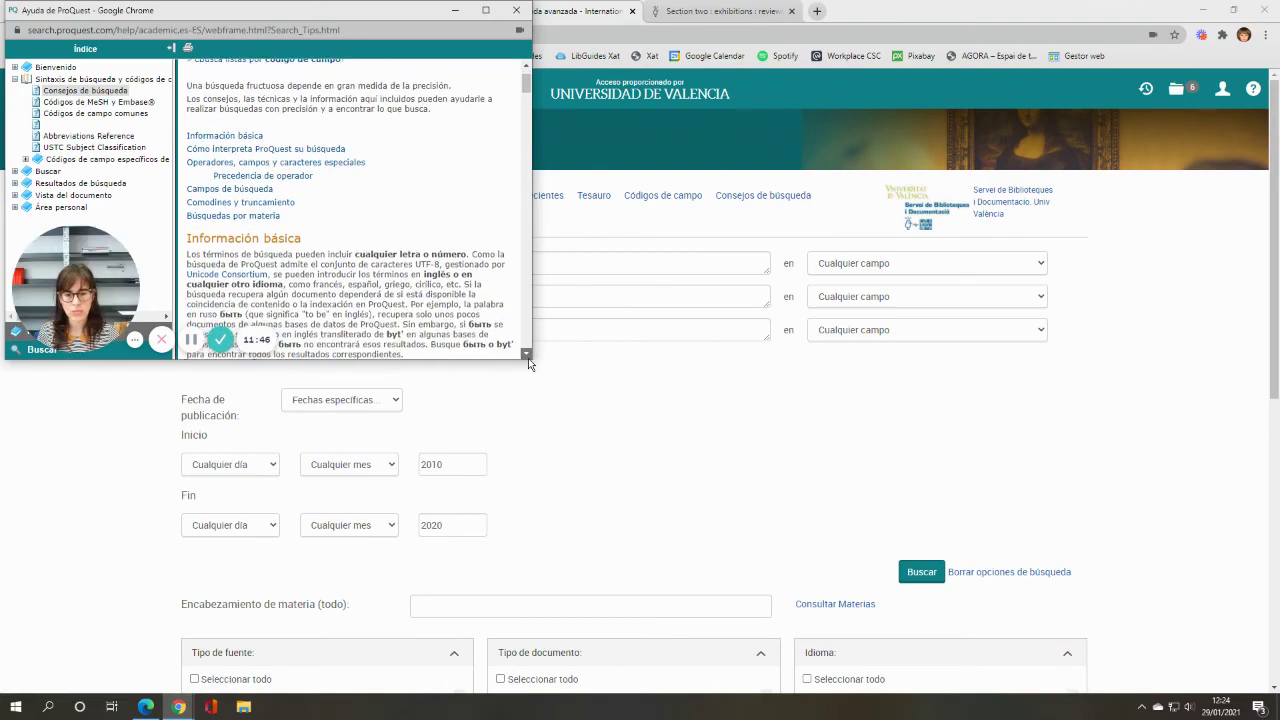
pyautogui.scroll(-1, 528, 358)
pyautogui.moveTo(528, 358); pyautogui.dragTo(548, 668)
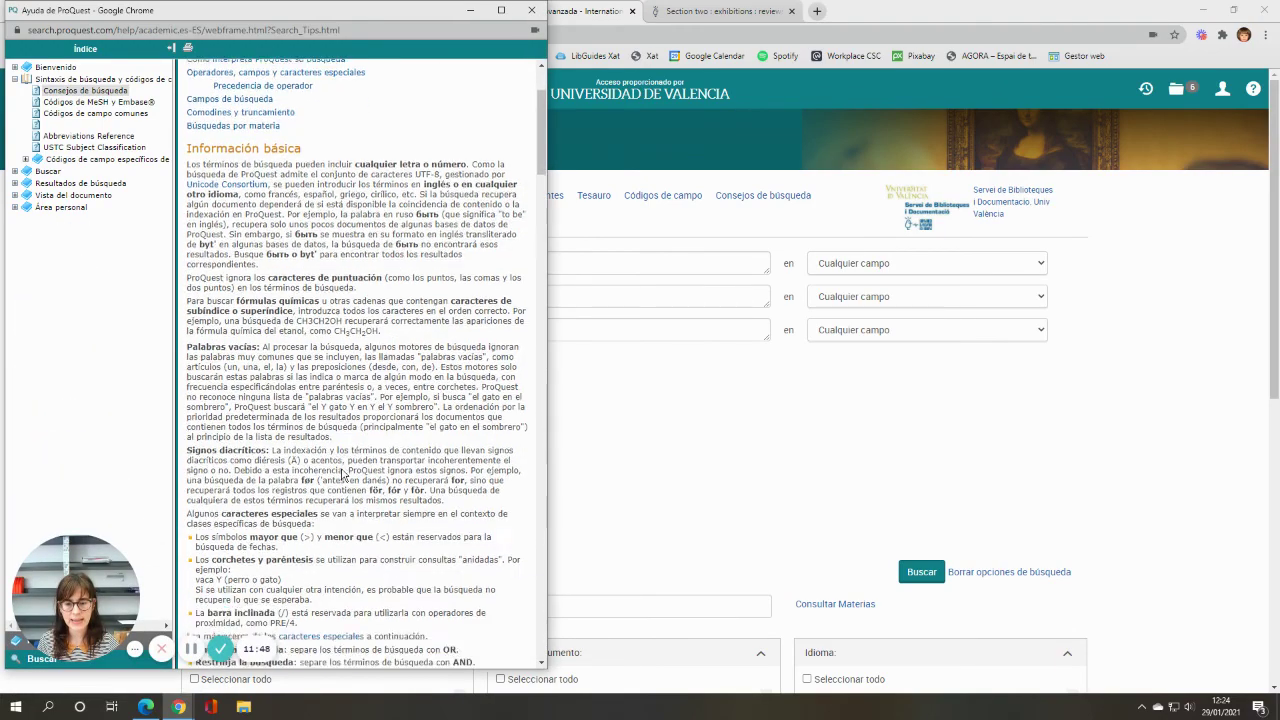
pyautogui.scroll(-15, 343, 473)
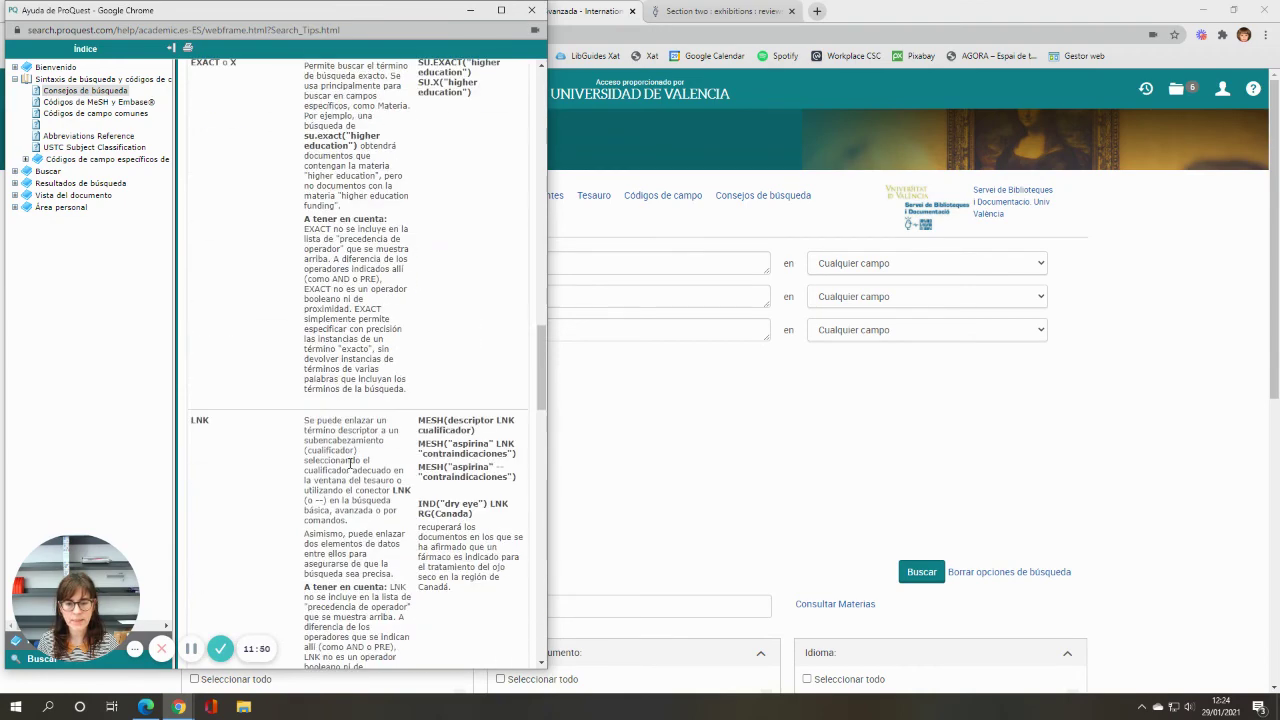
pyautogui.scroll(9, 350, 463)
pyautogui.click(734, 423)
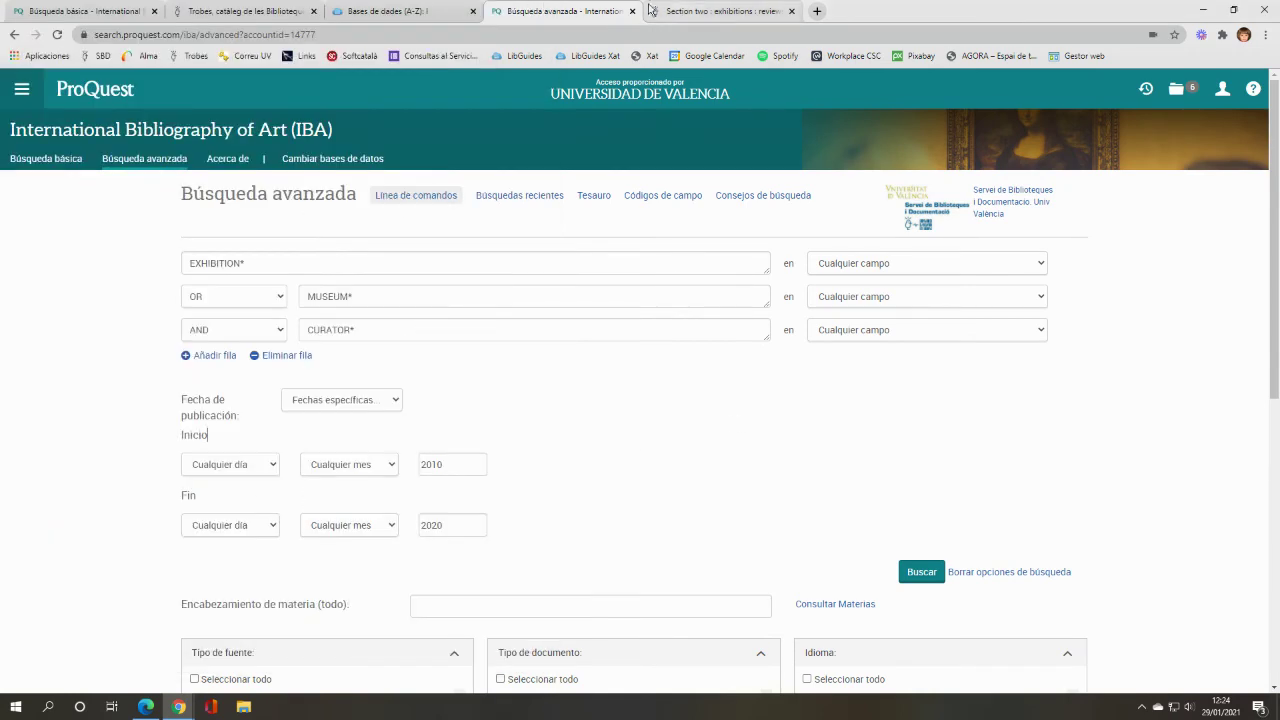
# Switch to the Trobes library catalogue and search for IBA within the Catàleg scope.
pyautogui.click(290, 18)
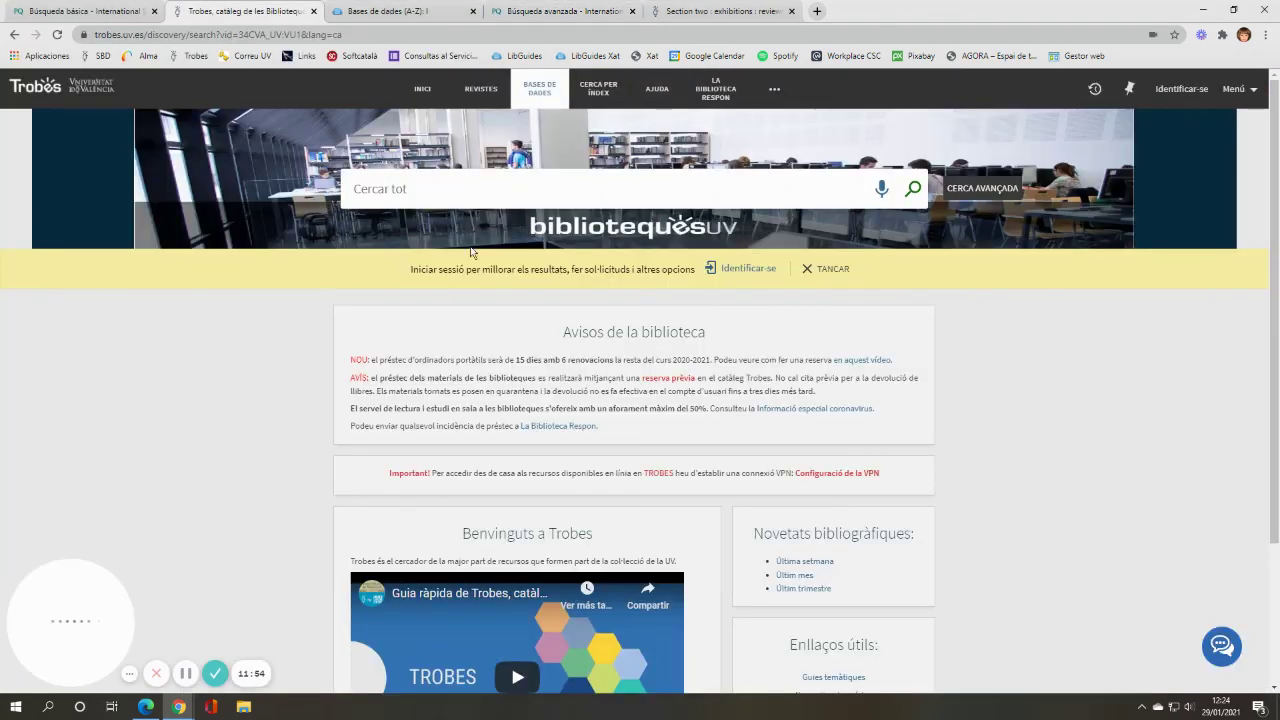
pyautogui.click(449, 191)
pyautogui.write('IBA')
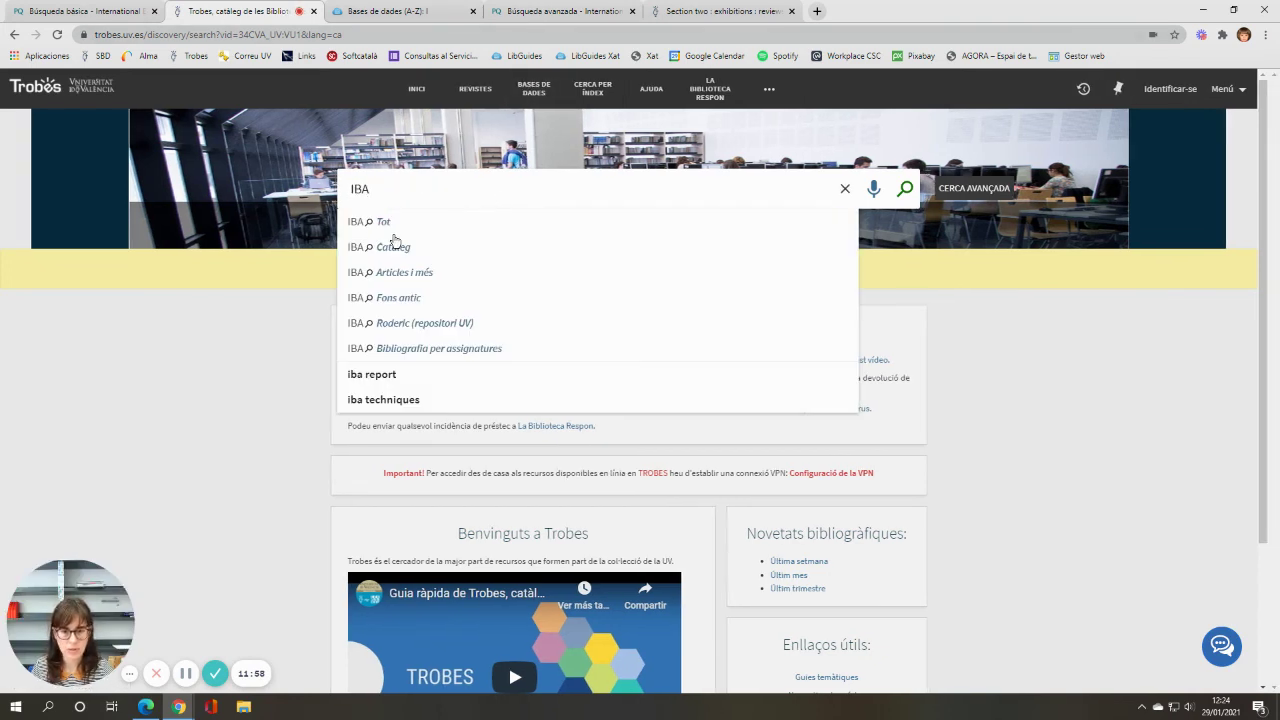
pyautogui.click(392, 247)
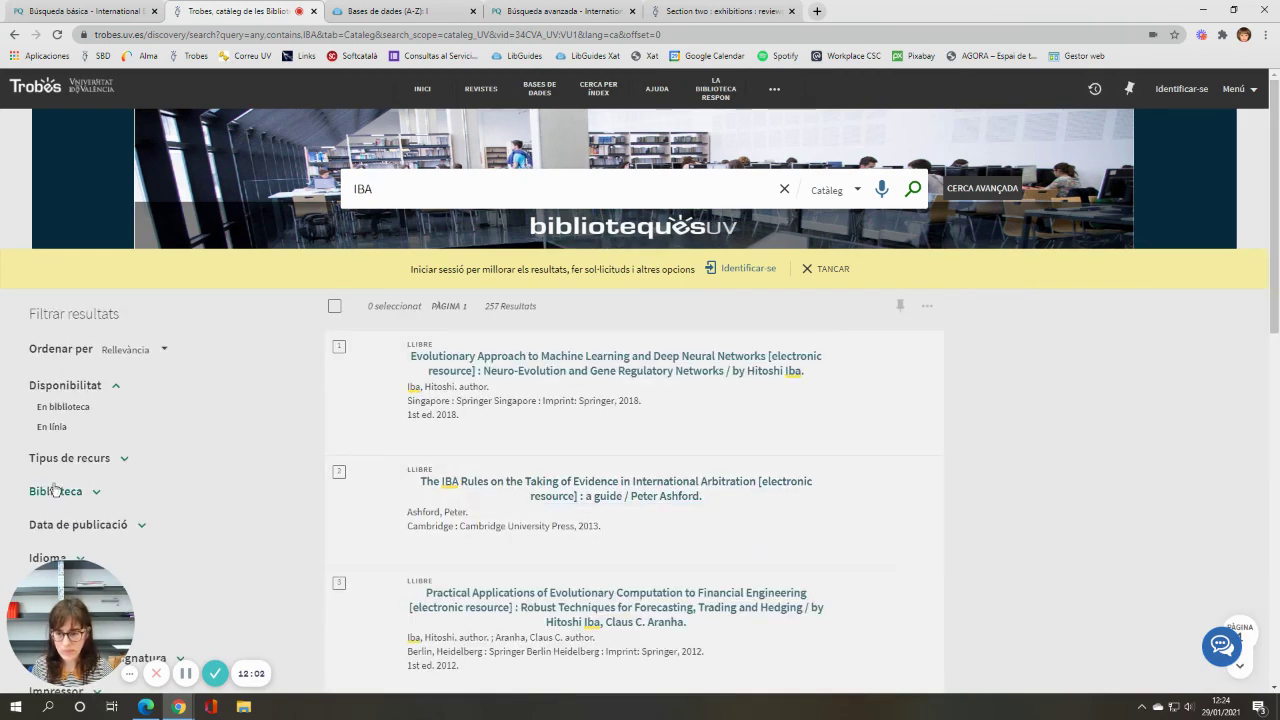
# Filter the results to the resource type Base de dades, open the International bibliography of art record and examine its details and links.
pyautogui.click(64, 458)
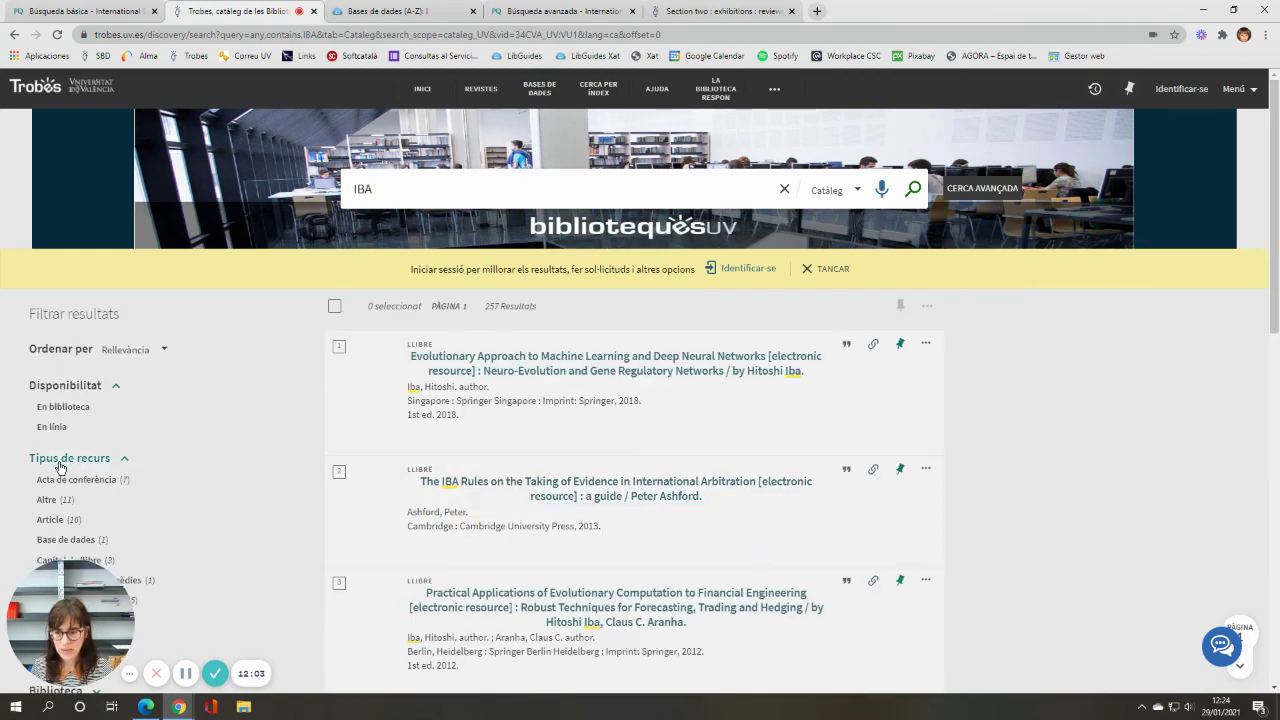
pyautogui.click(66, 540)
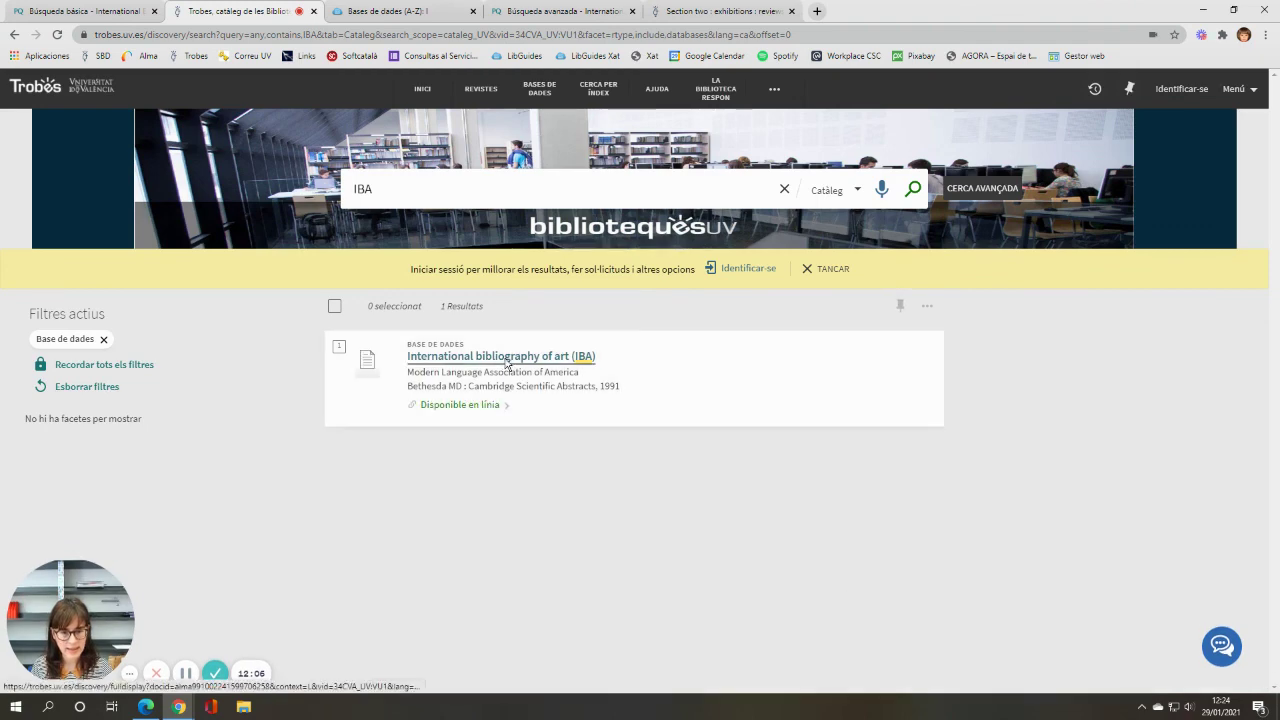
pyautogui.click(507, 363)
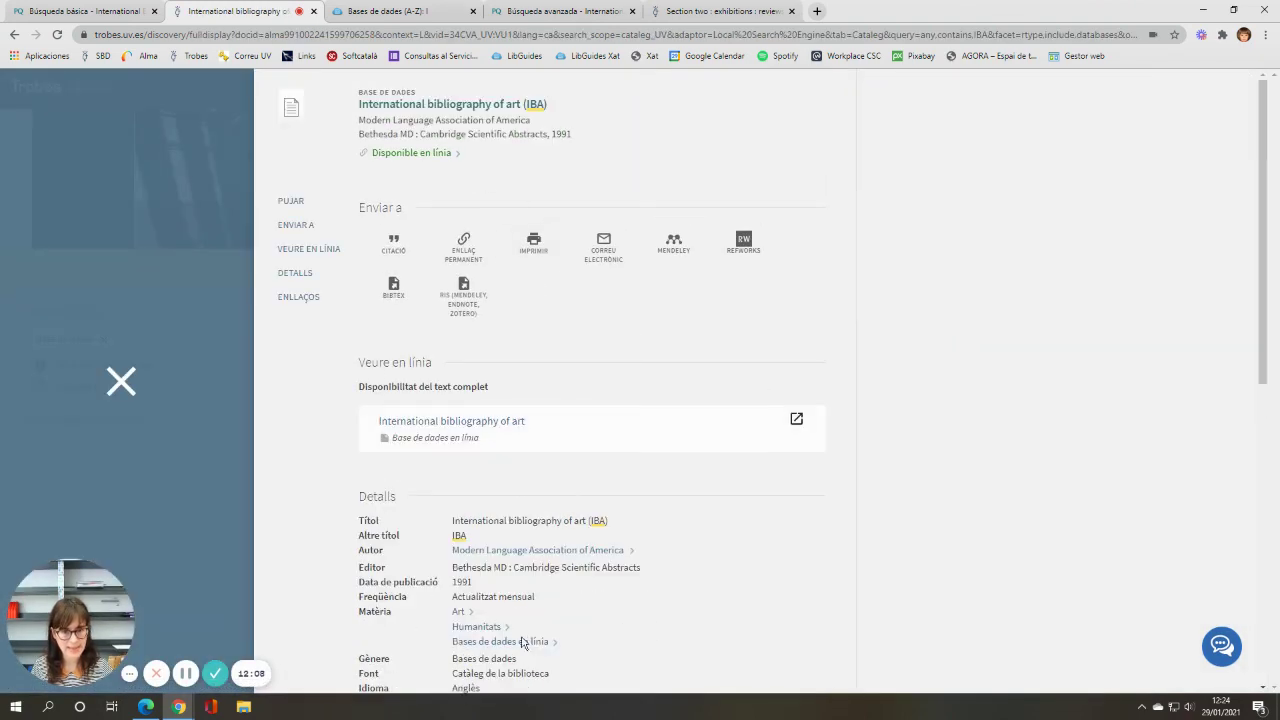
pyautogui.scroll(-5, 649, 586)
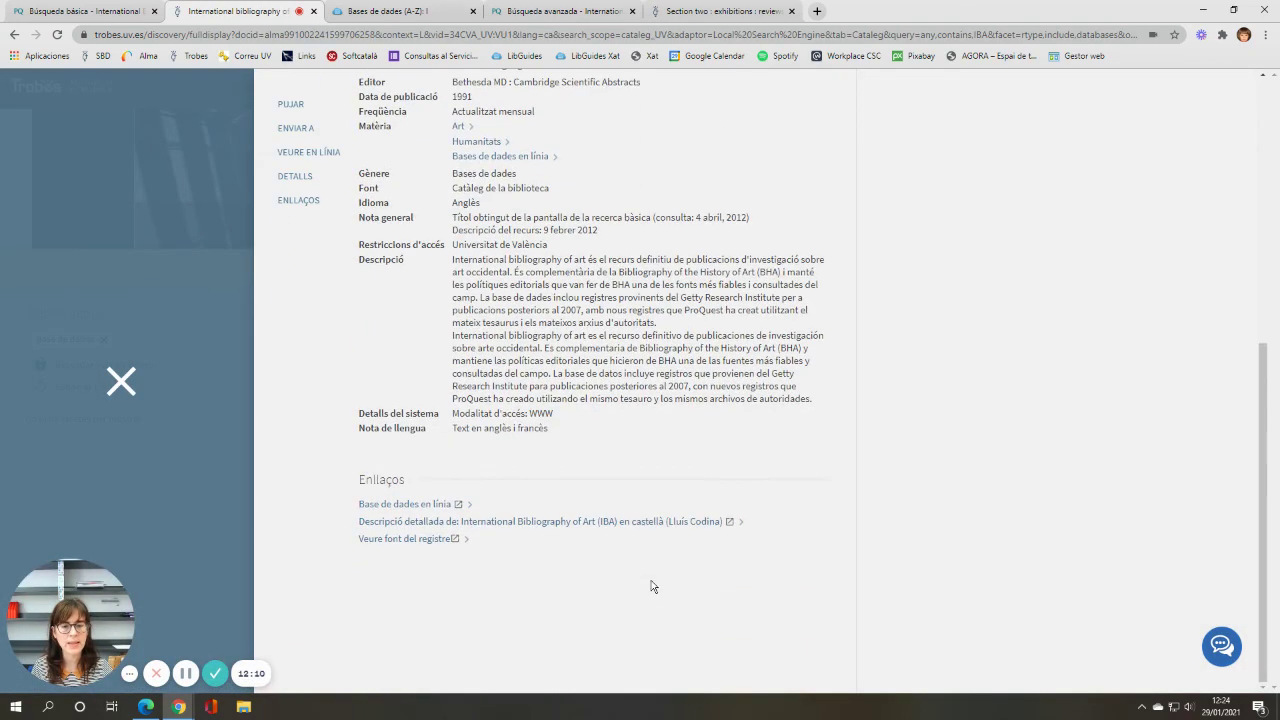